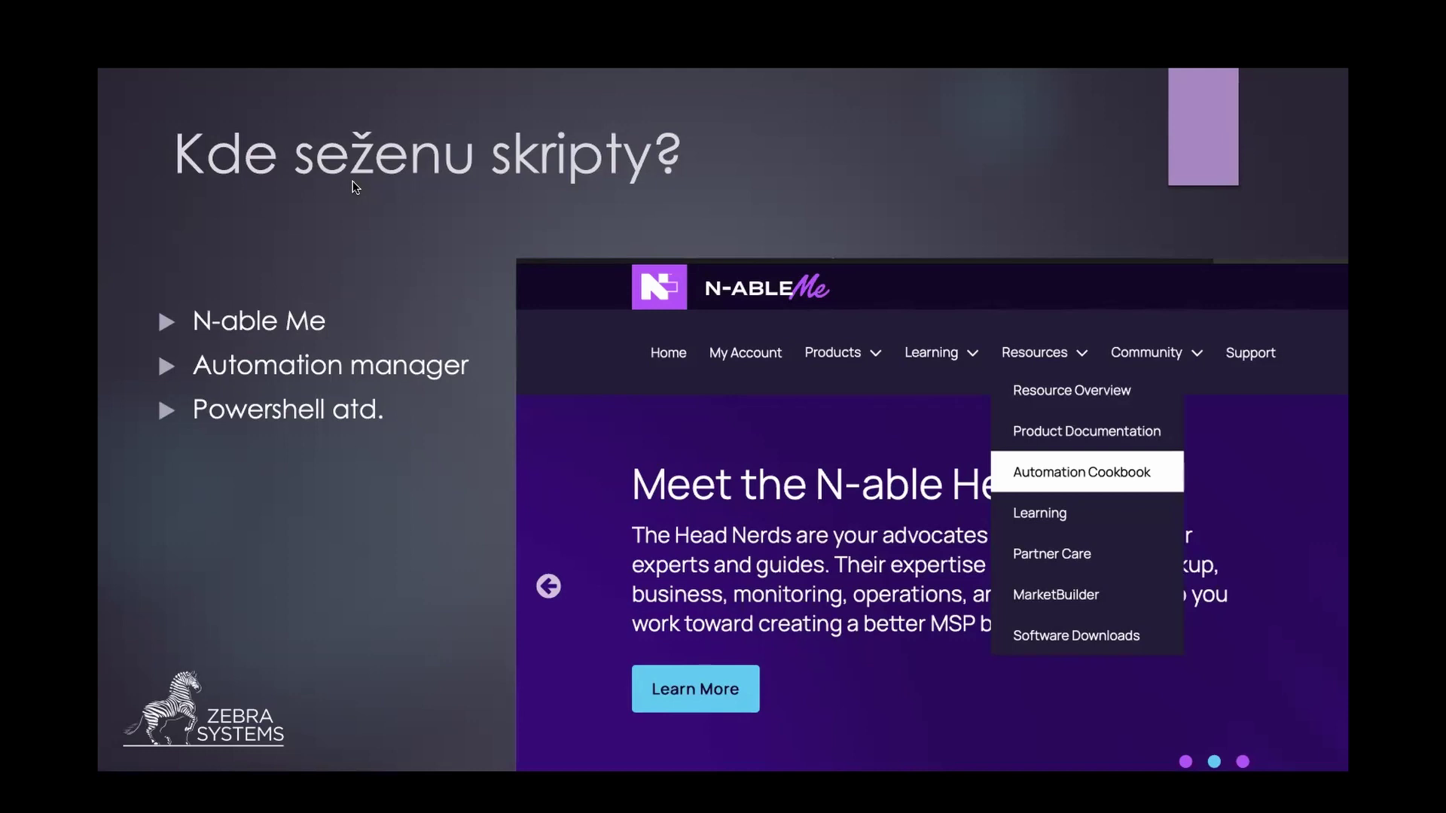
key("Right")
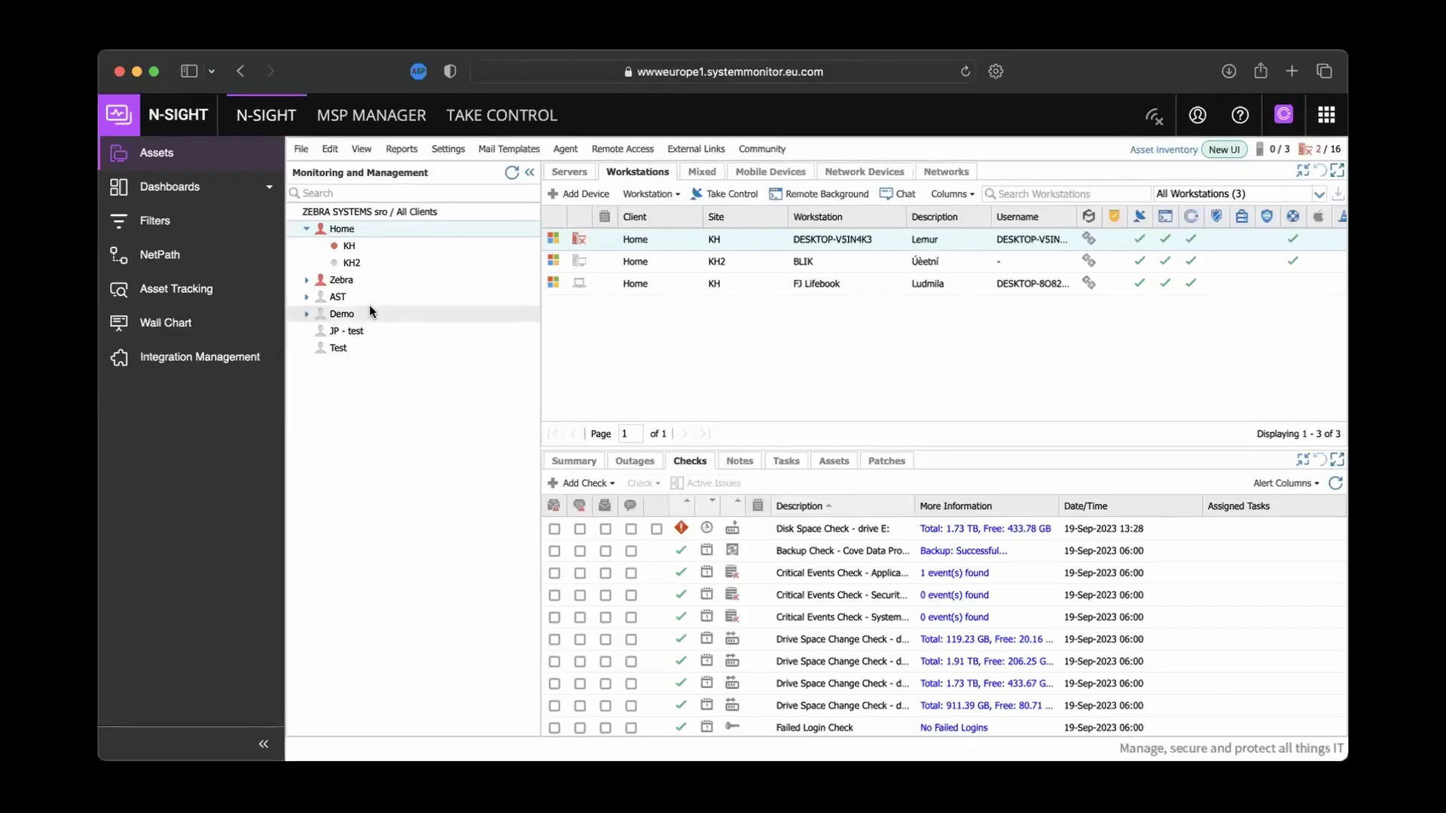
Open the Script Manager and examine the form for adding a user-defined script, leaving it without saving.
left_click(435, 155)
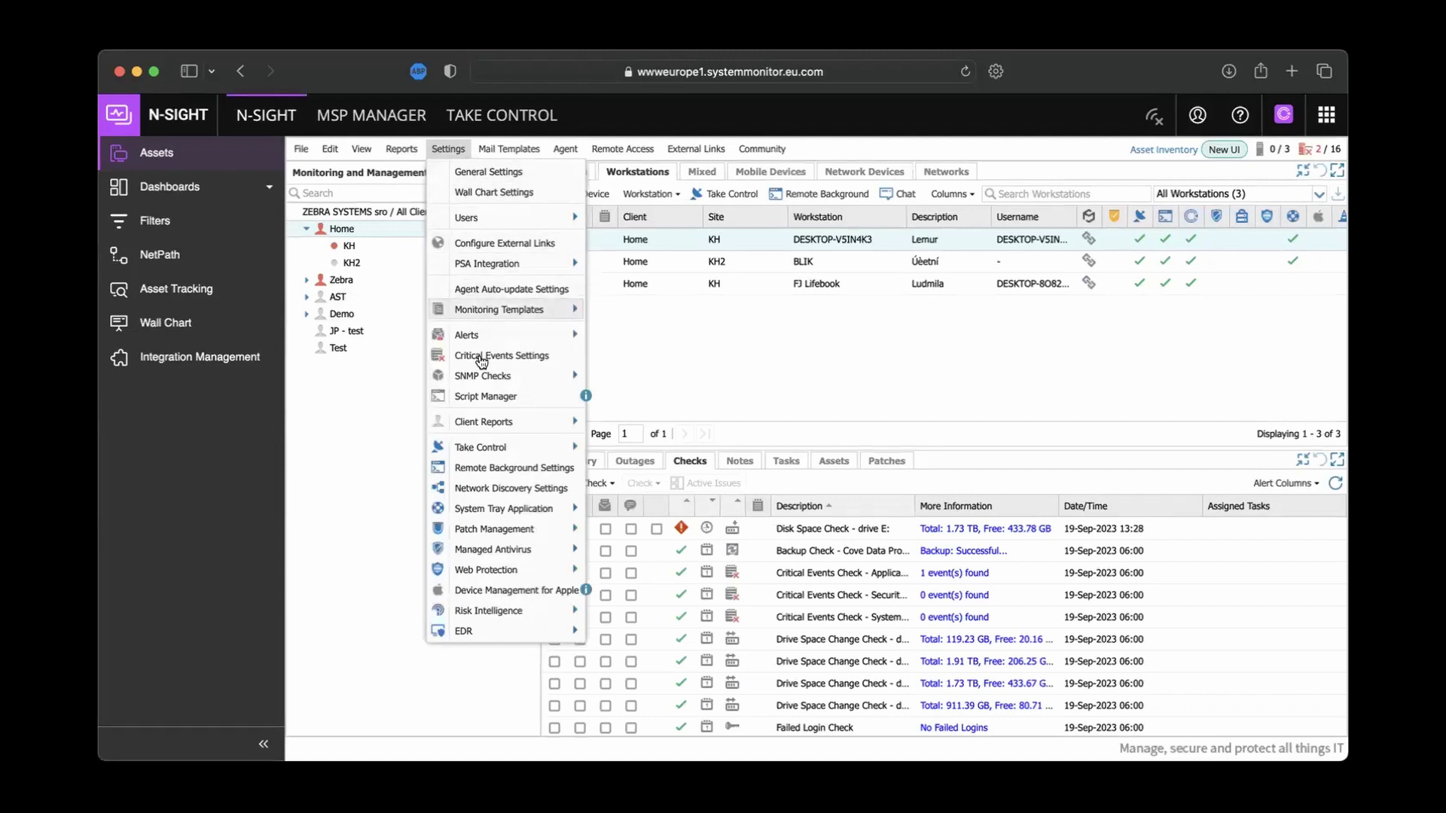
left_click(484, 401)
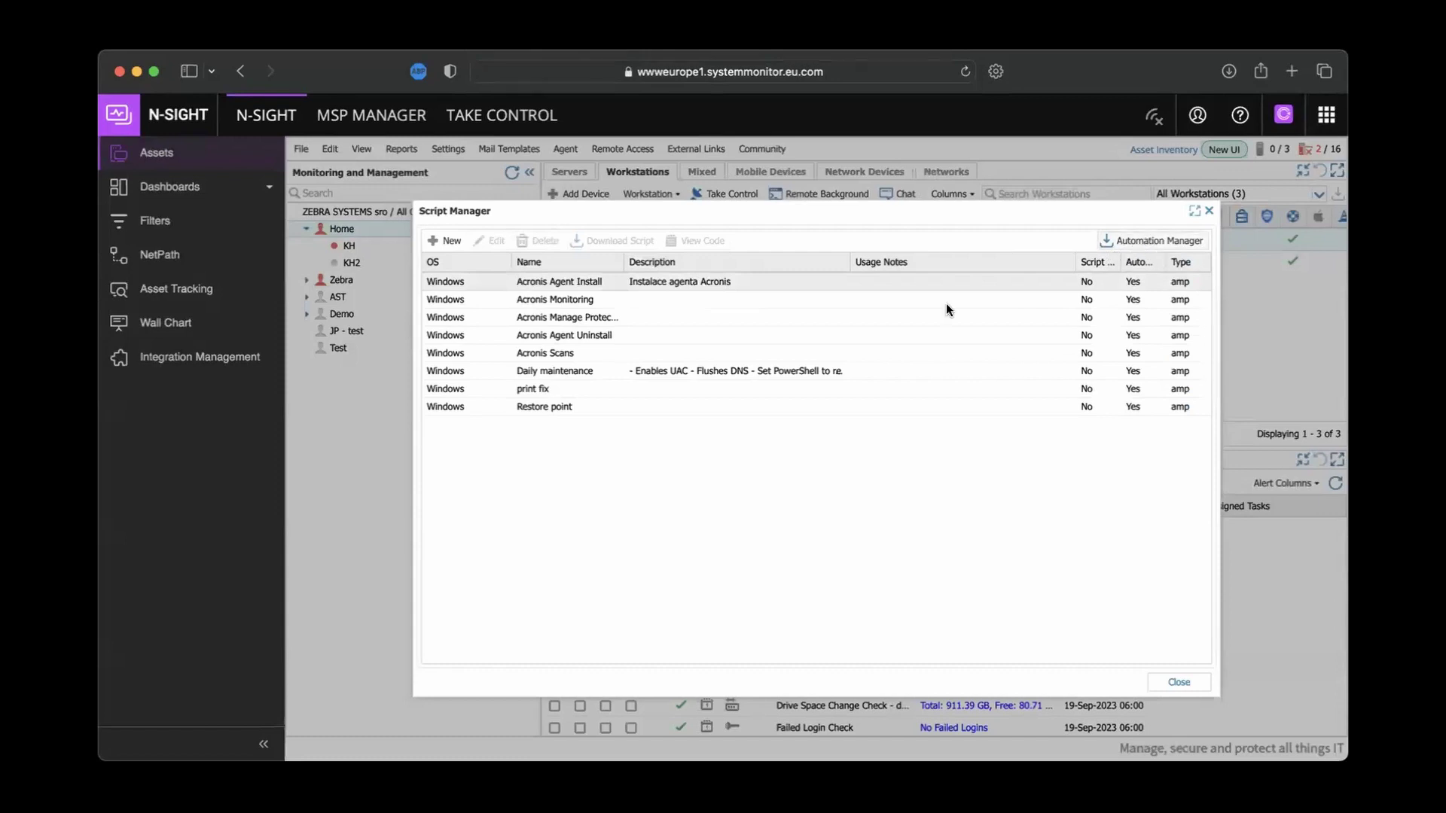
left_click(444, 238)
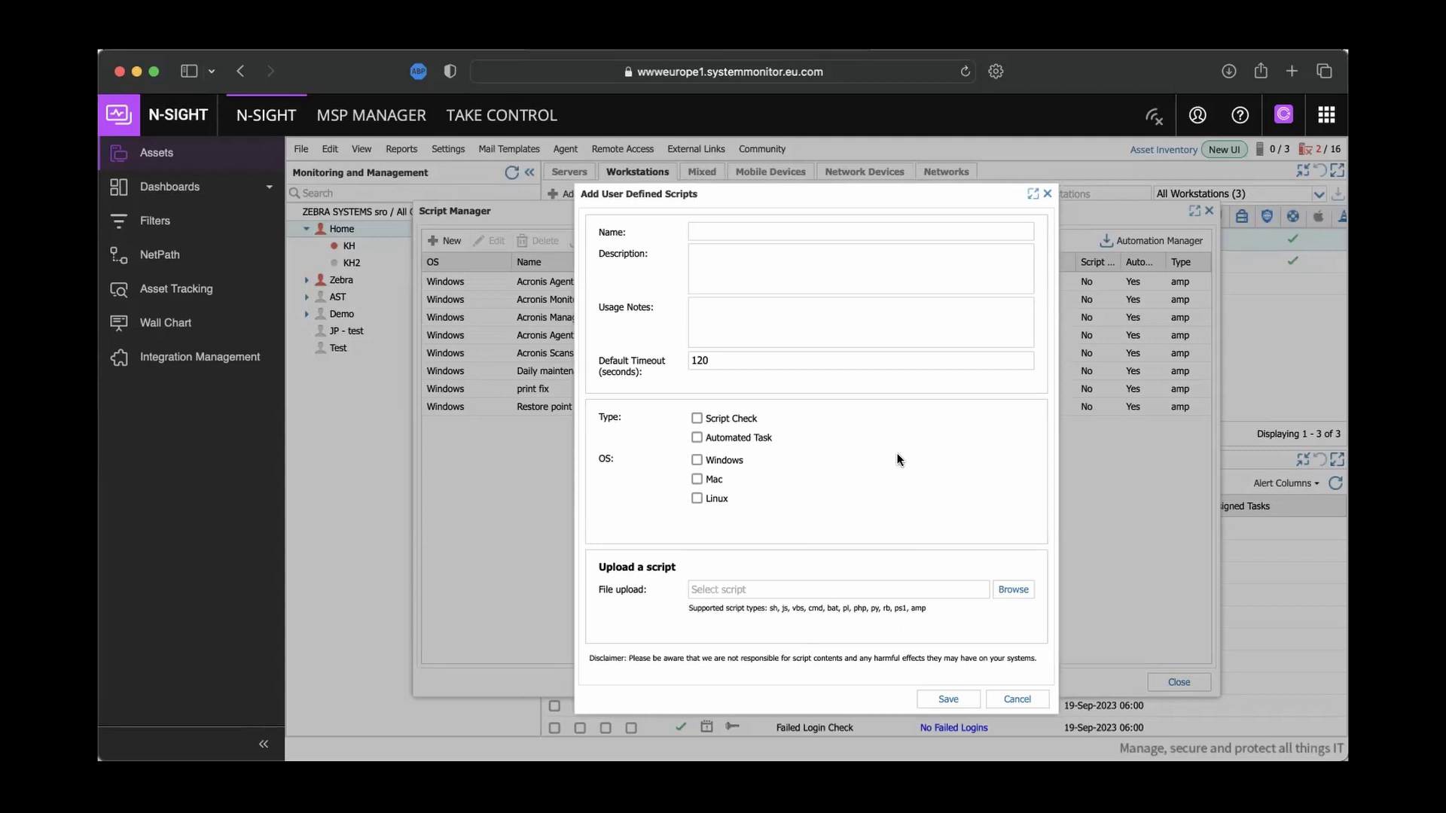
left_click(765, 232)
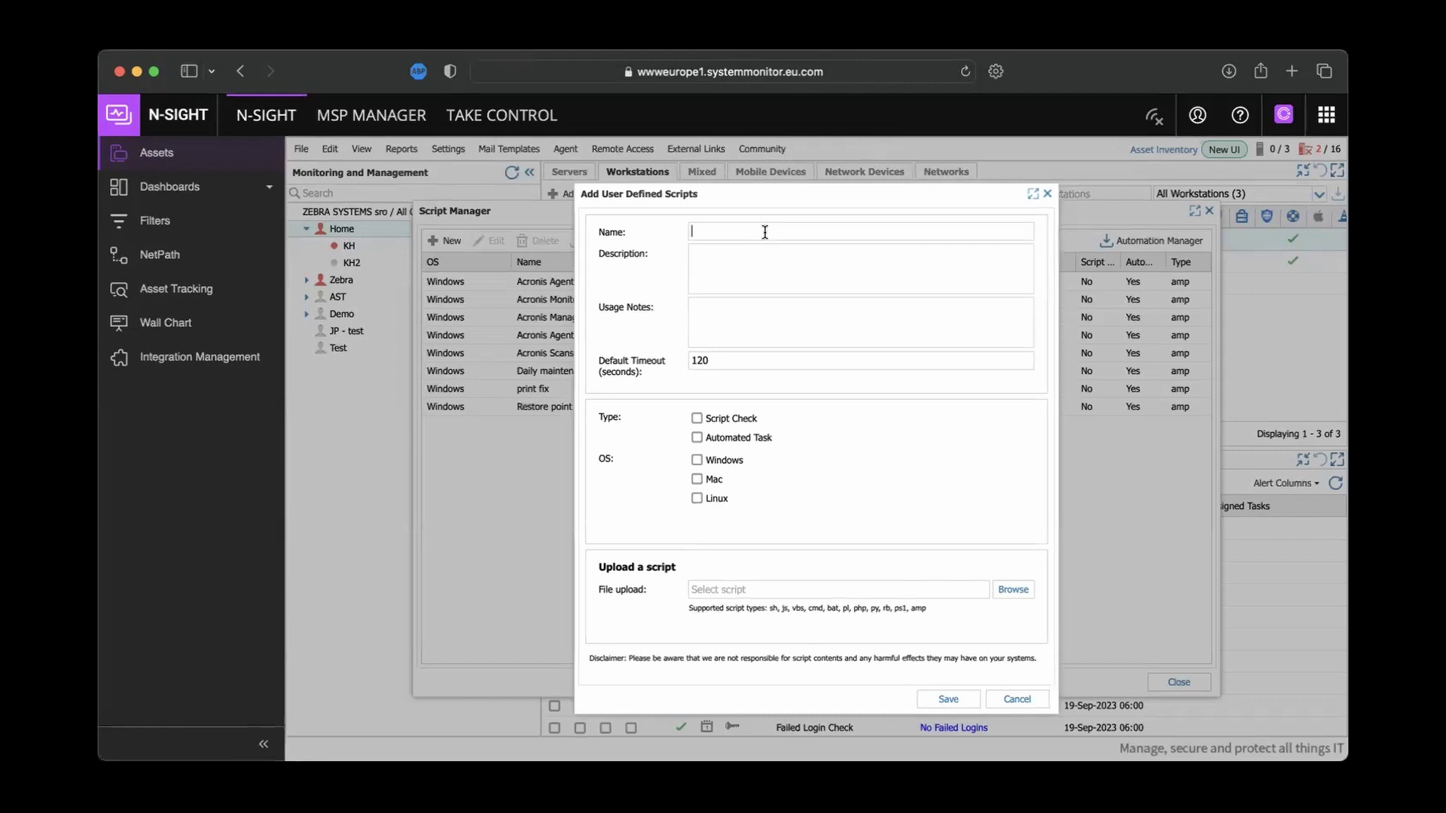
left_click(730, 316)
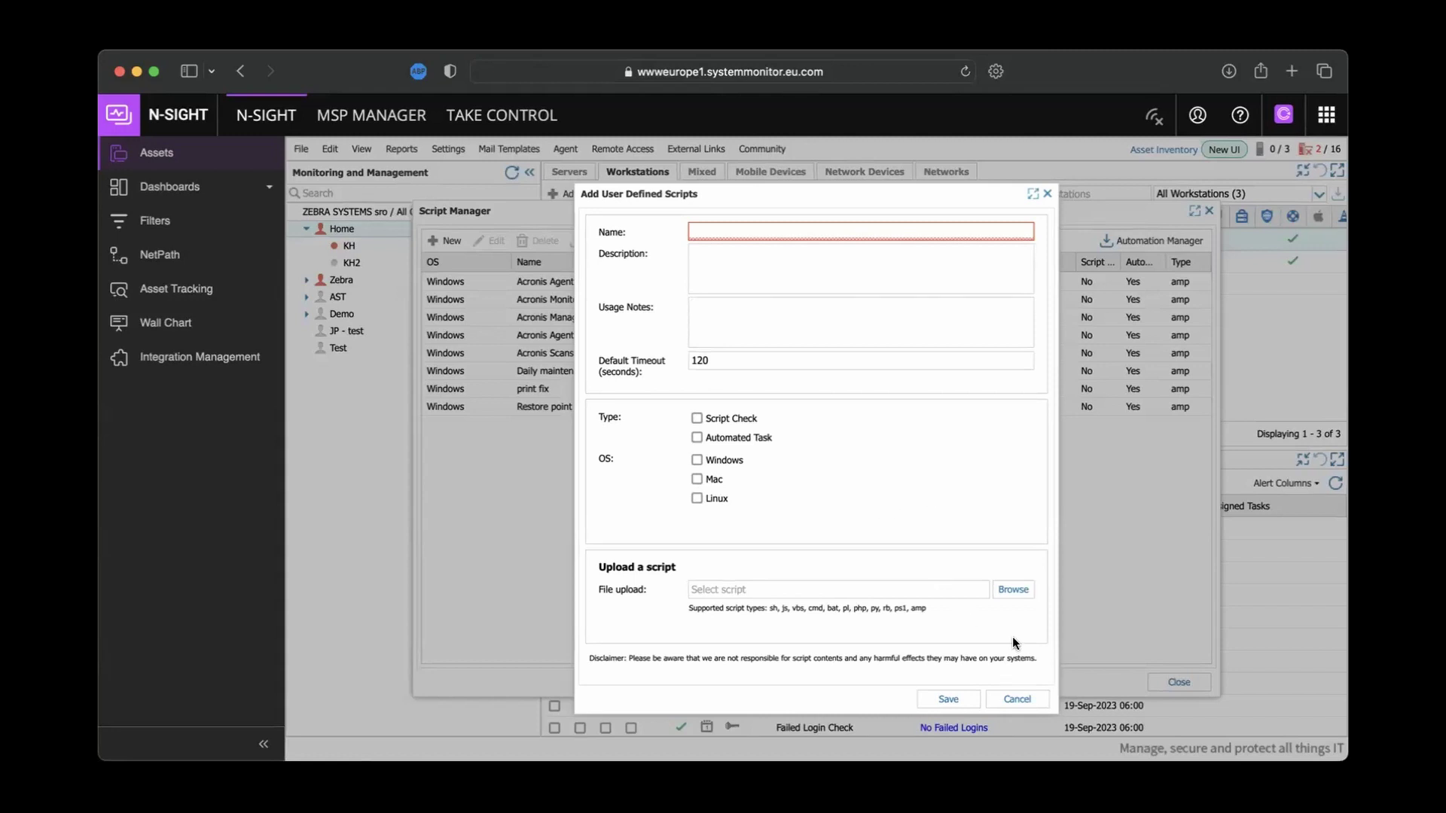
left_click(1024, 702)
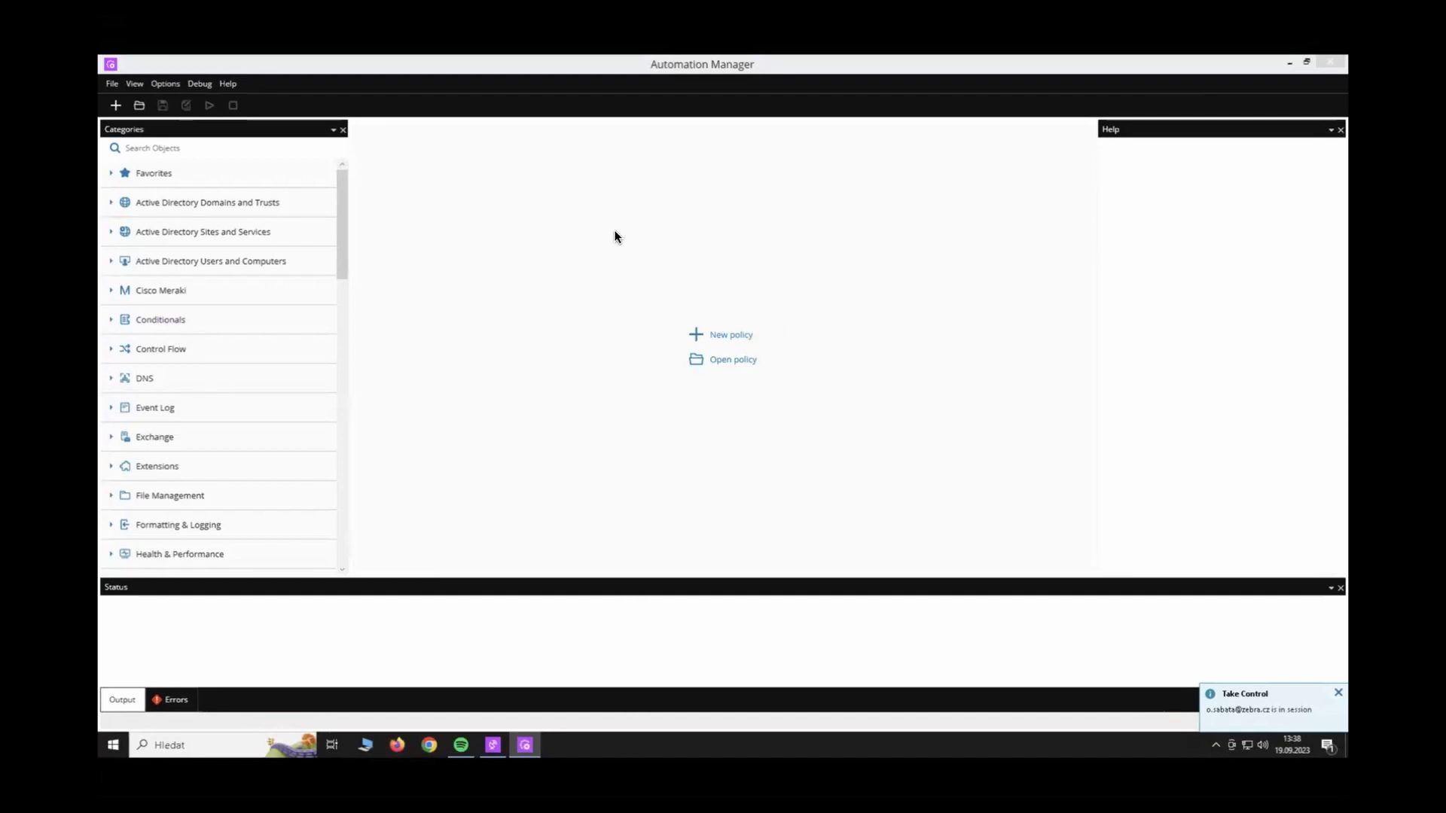
In Automation Manager, browse the object categories, including the objects under File Management.
left_click(188, 148)
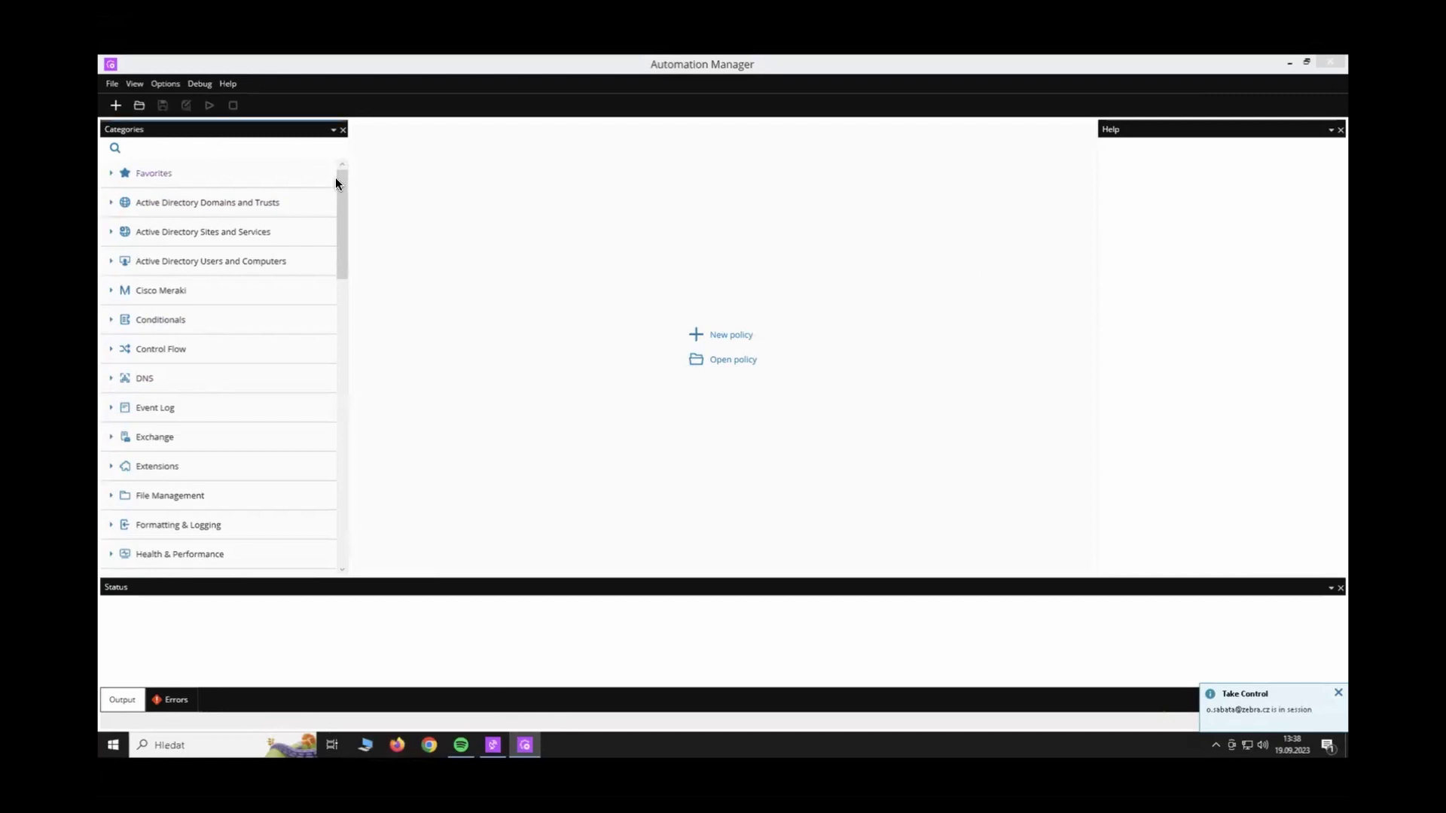
left_click_drag(336, 224, 336, 263)
left_click(108, 342)
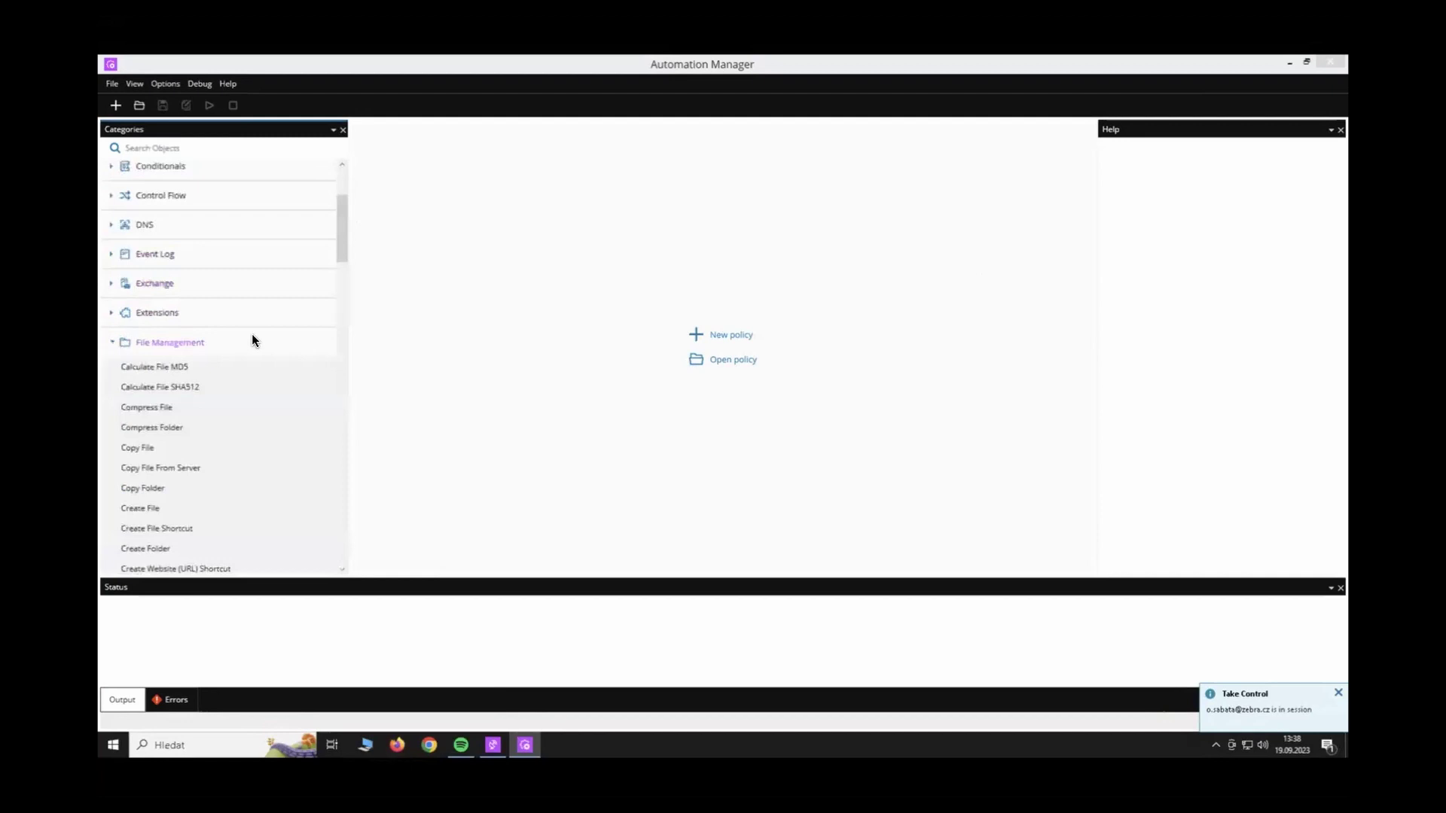
scroll(199, 459, "down", 3)
scroll(199, 460, "down", 10)
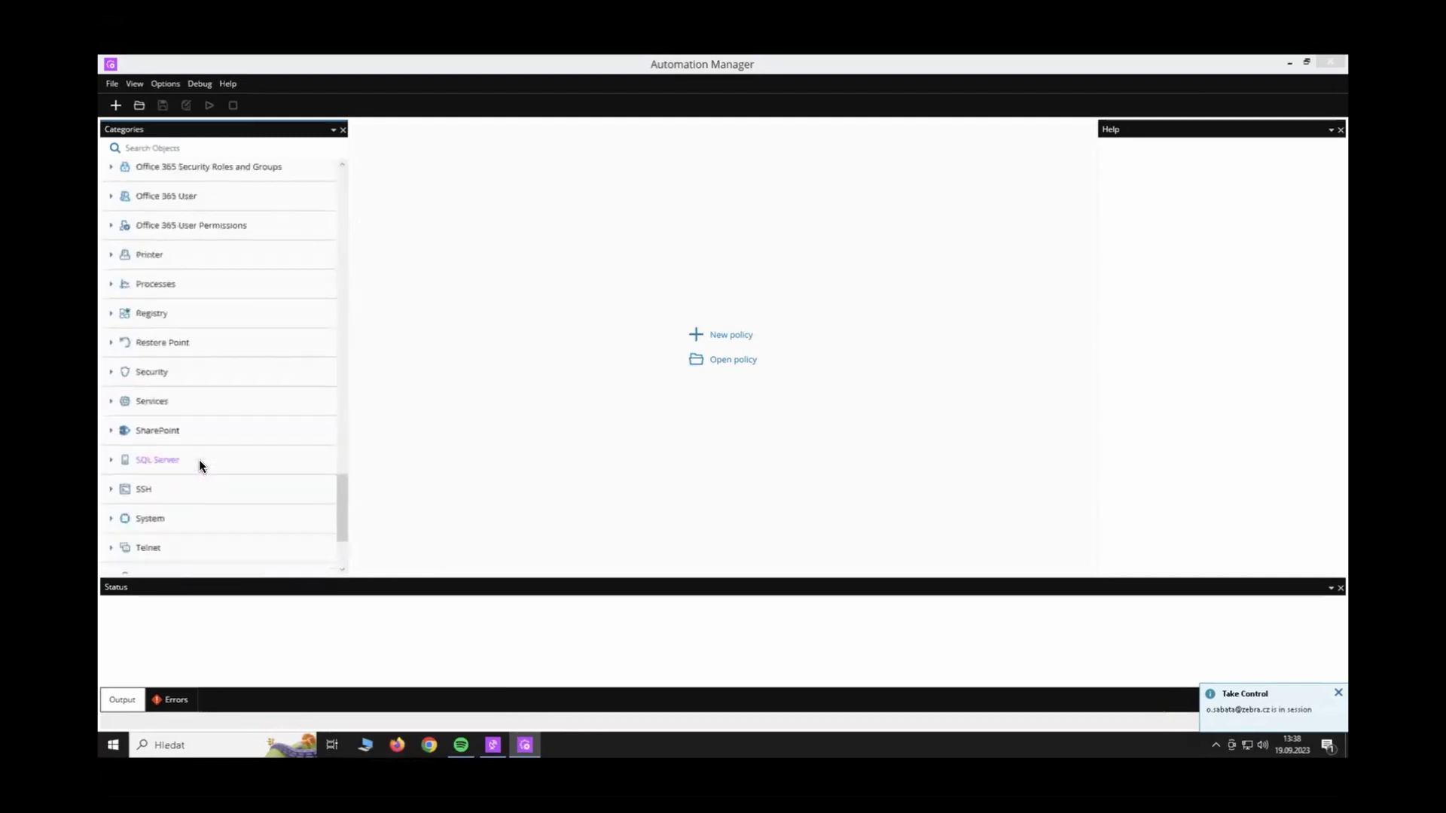
left_click_drag(341, 500, 364, 178)
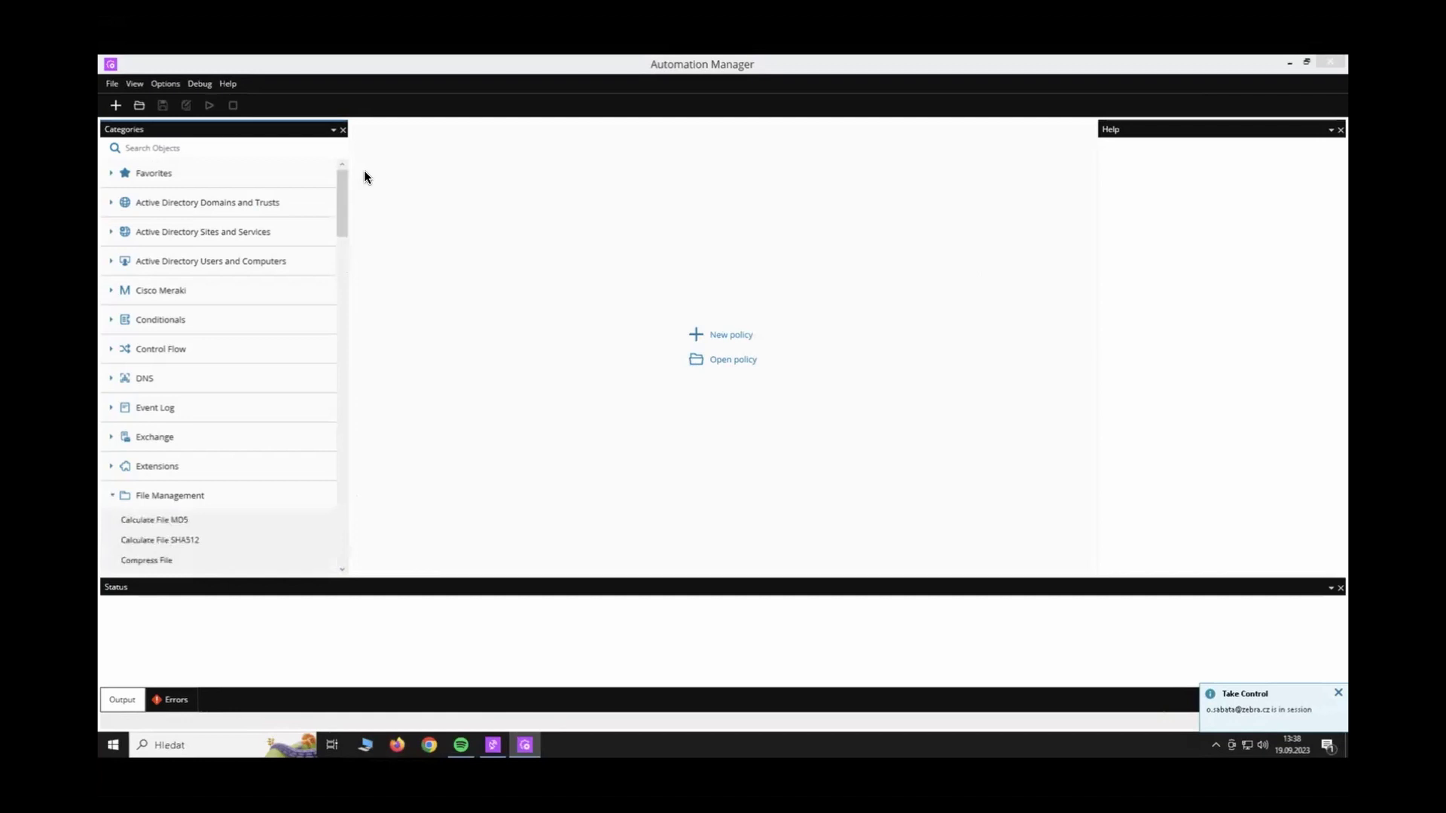
left_click(199, 148)
Open the existing policy file ssh session.amp.
left_click(1281, 179)
left_click(732, 361)
double_click(303, 176)
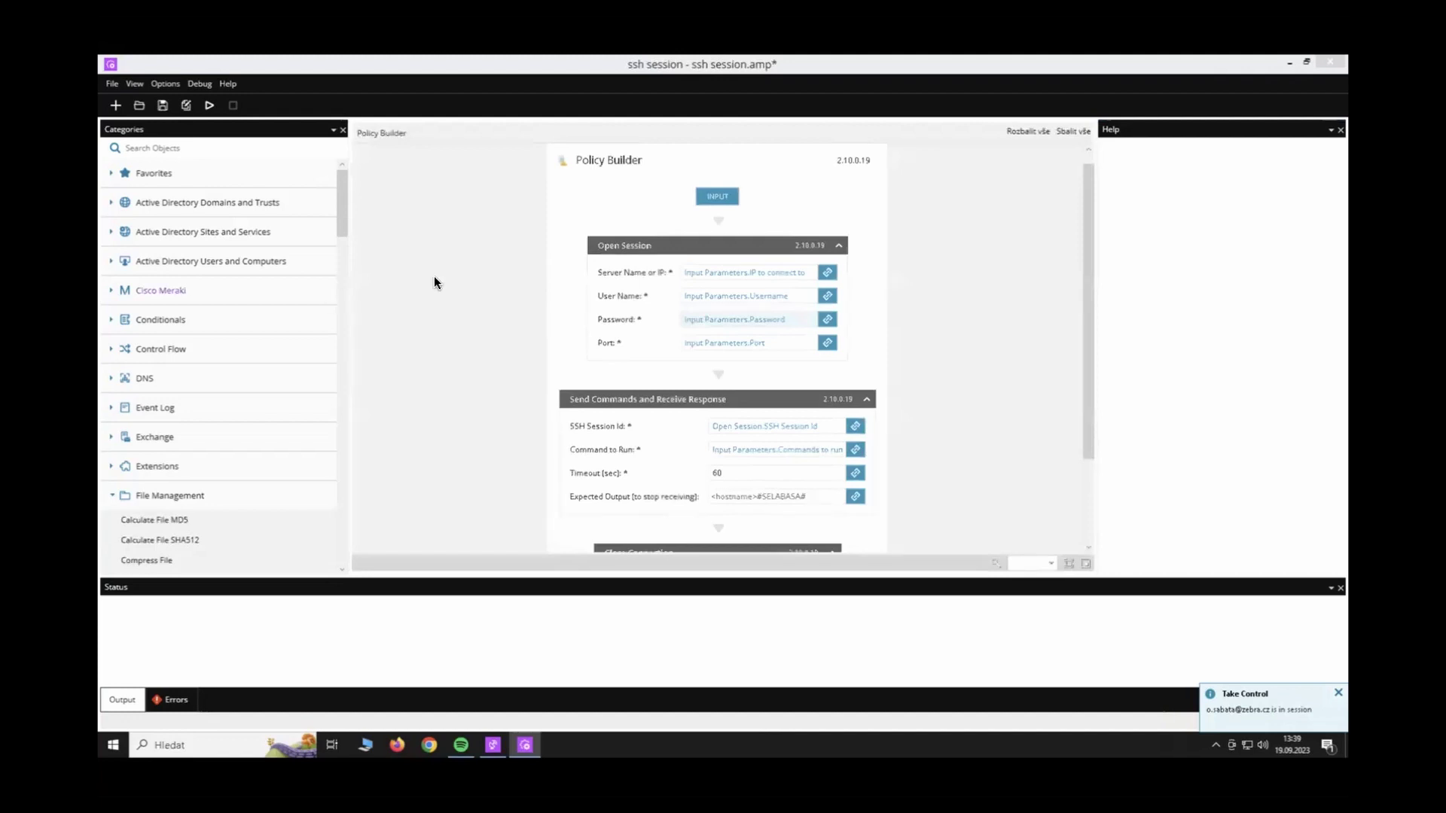
Examine the policy's sequence of Open Session, Send Commands and Receive Response, and Close Connection objects.
scroll(509, 330, "down", 3)
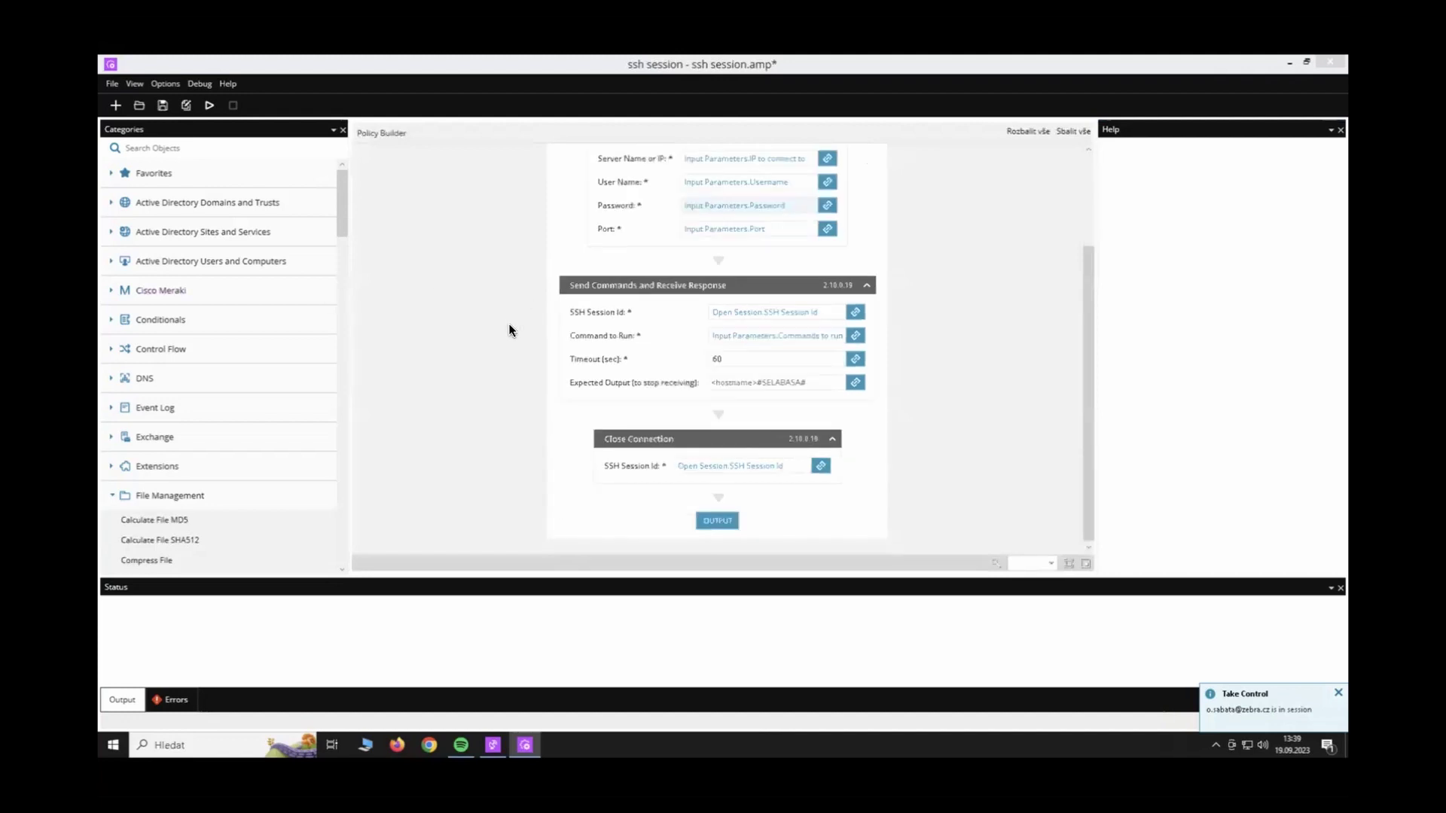
scroll(509, 330, "up", 3)
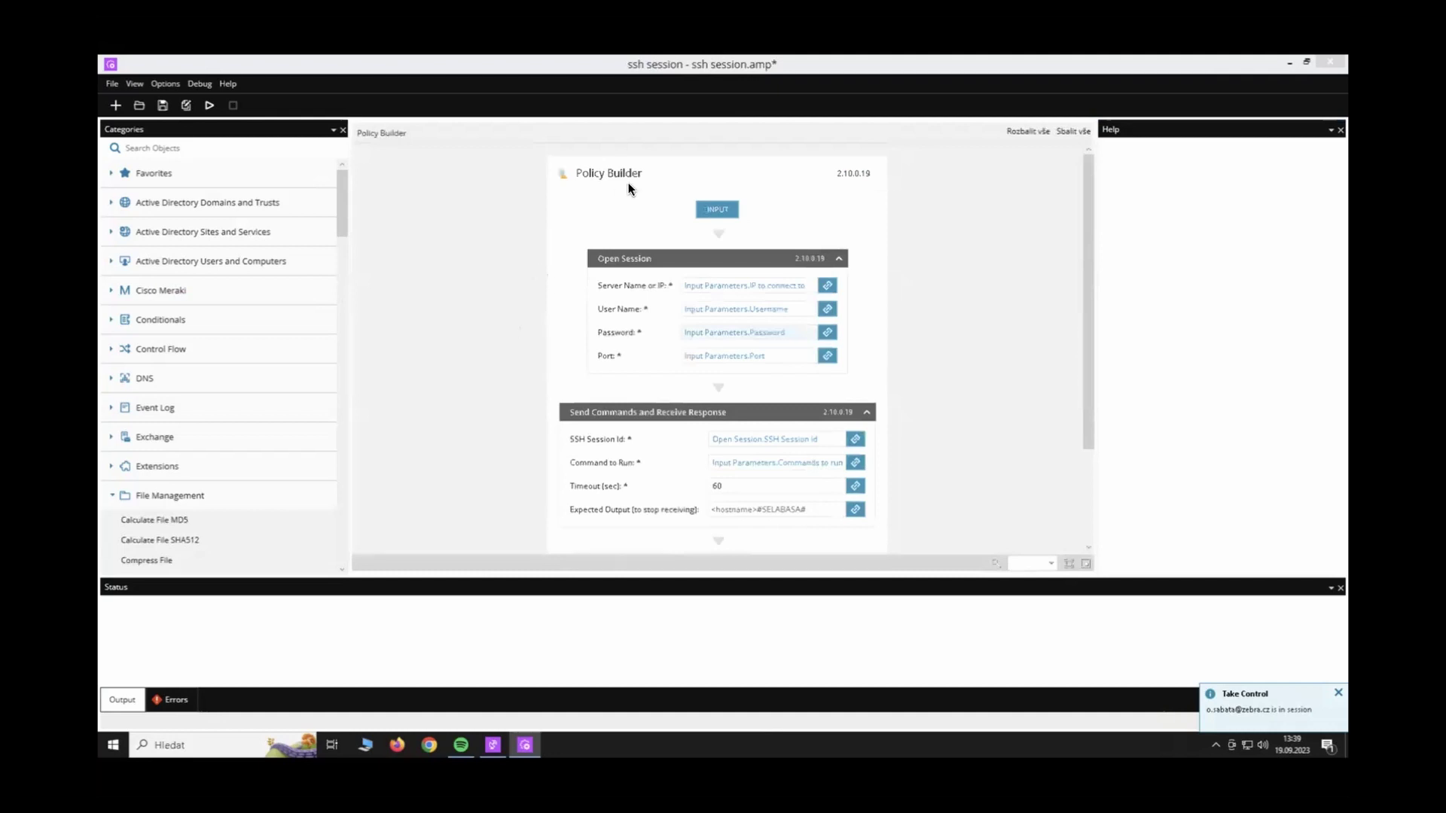
scroll(548, 277, "down", 3)
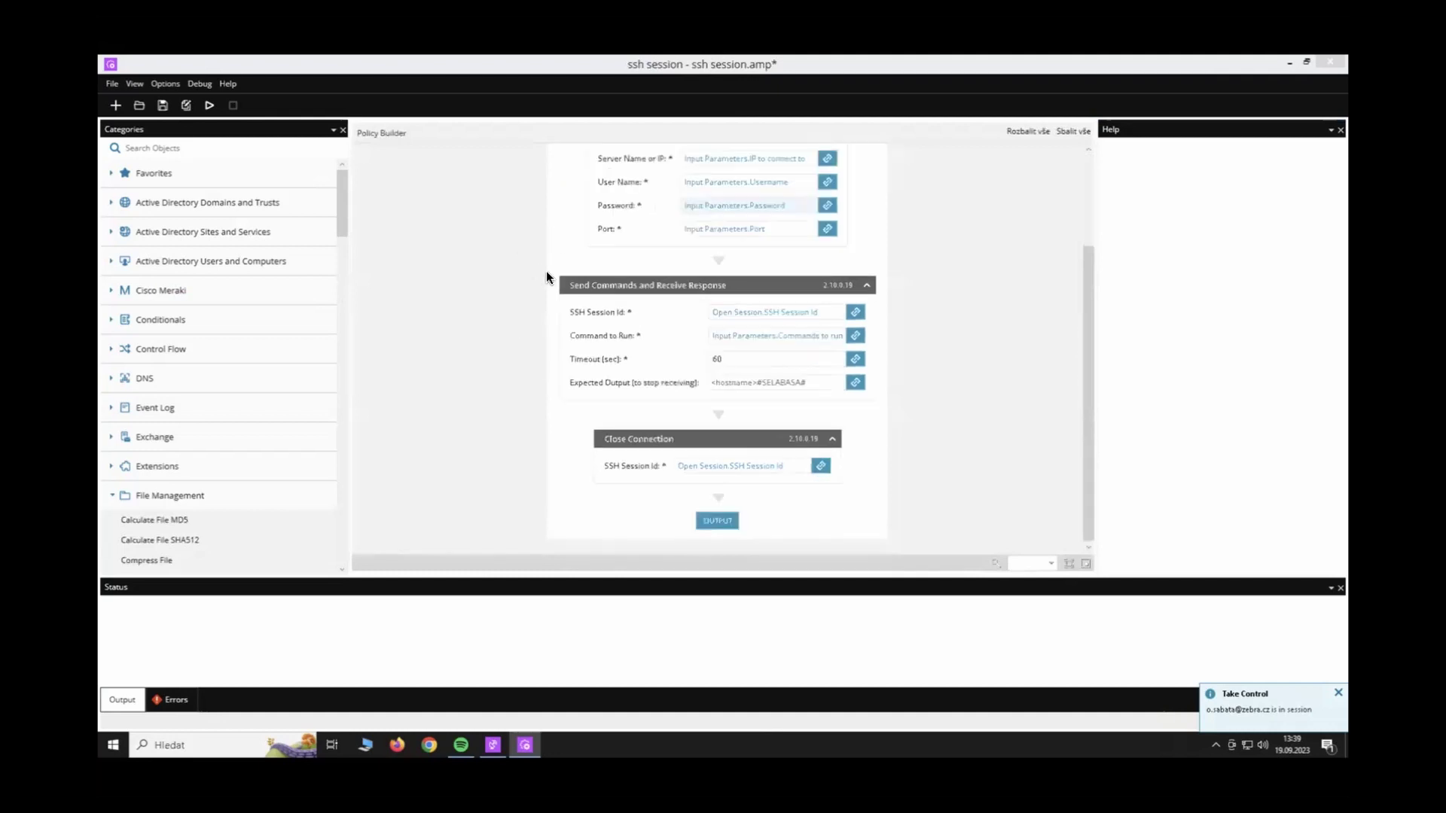
scroll(546, 274, "up", 3)
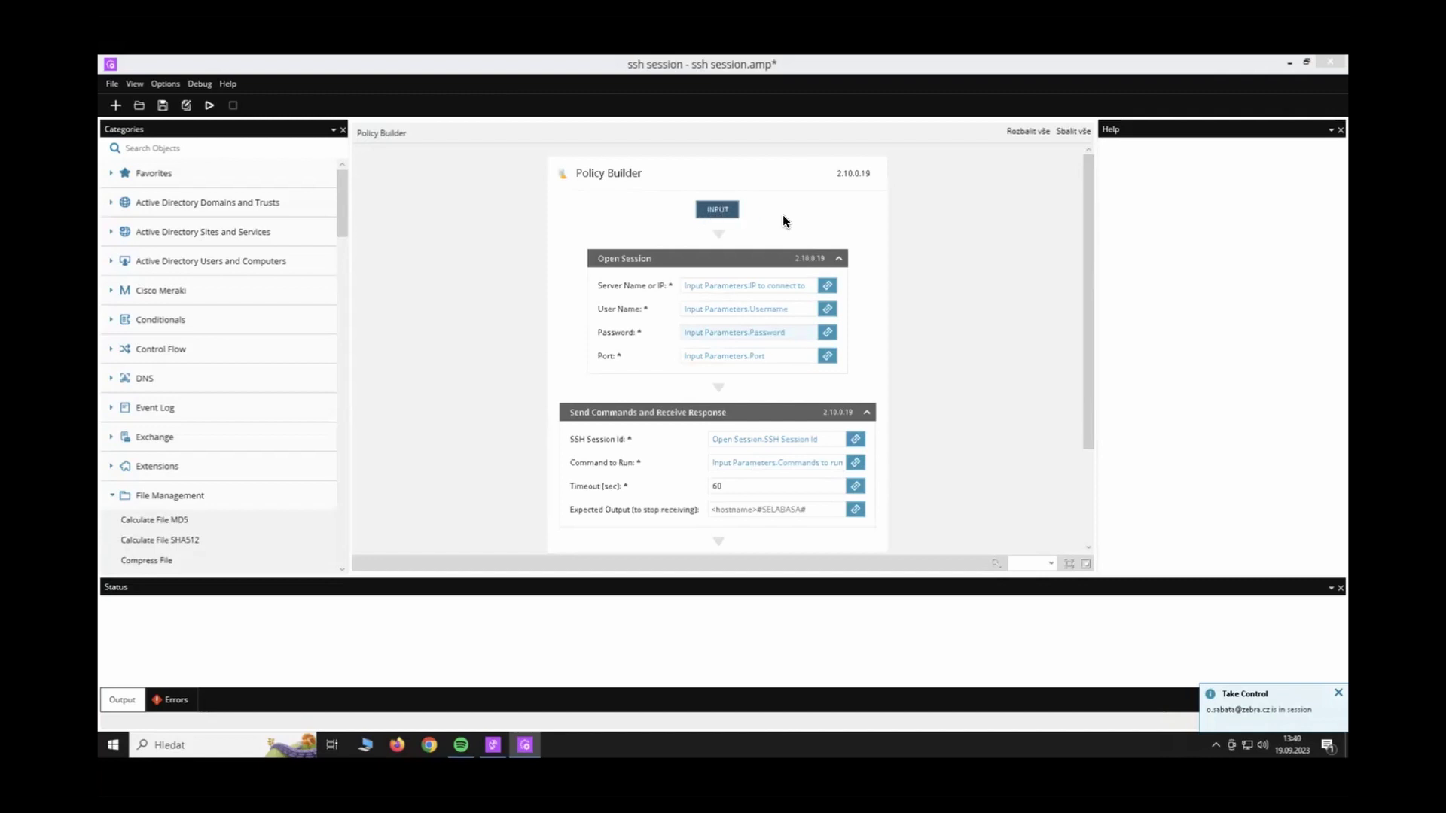
scroll(798, 217, "down", 1)
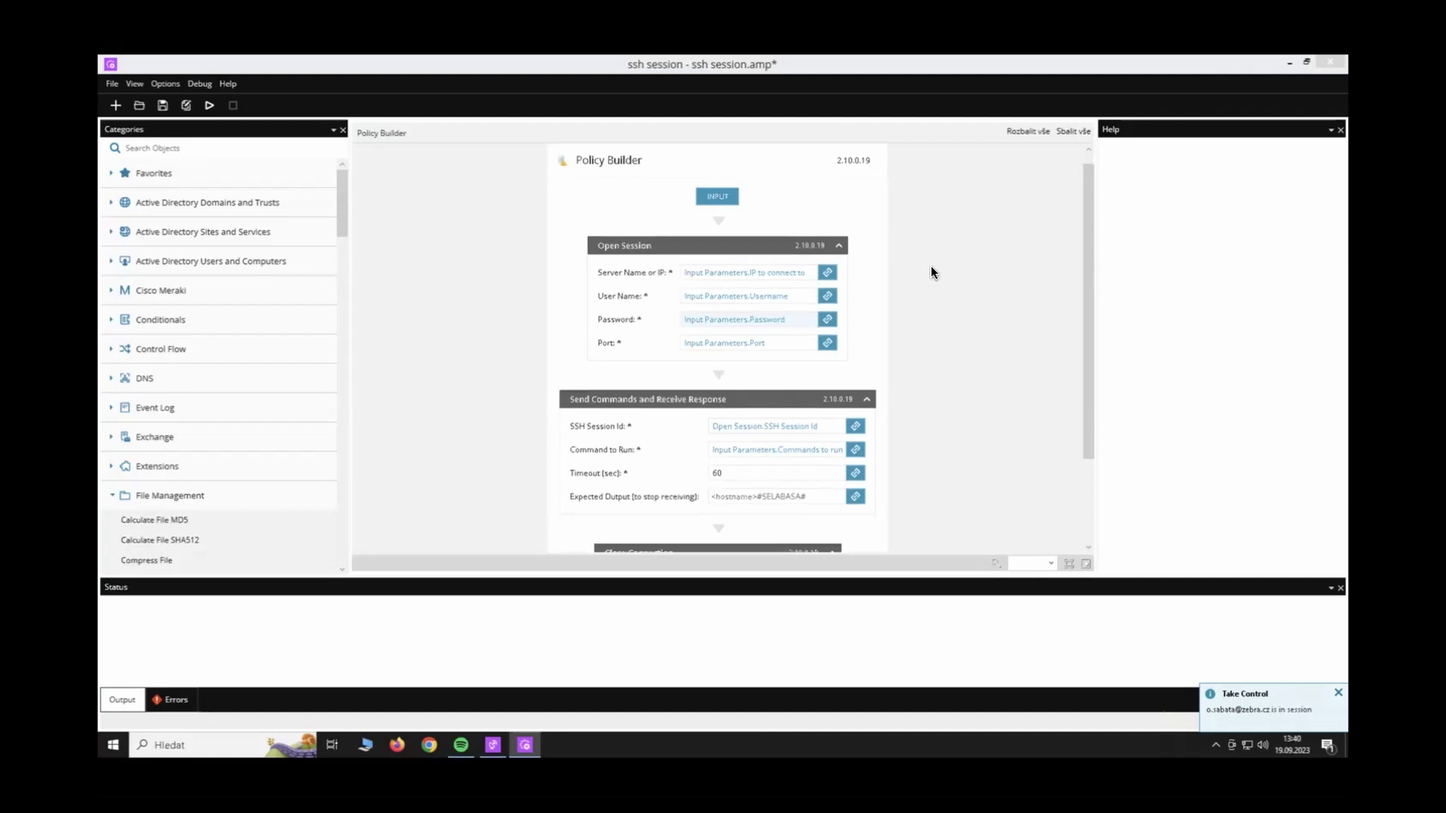
scroll(1046, 300, "down", 3)
scroll(1045, 299, "up", 4)
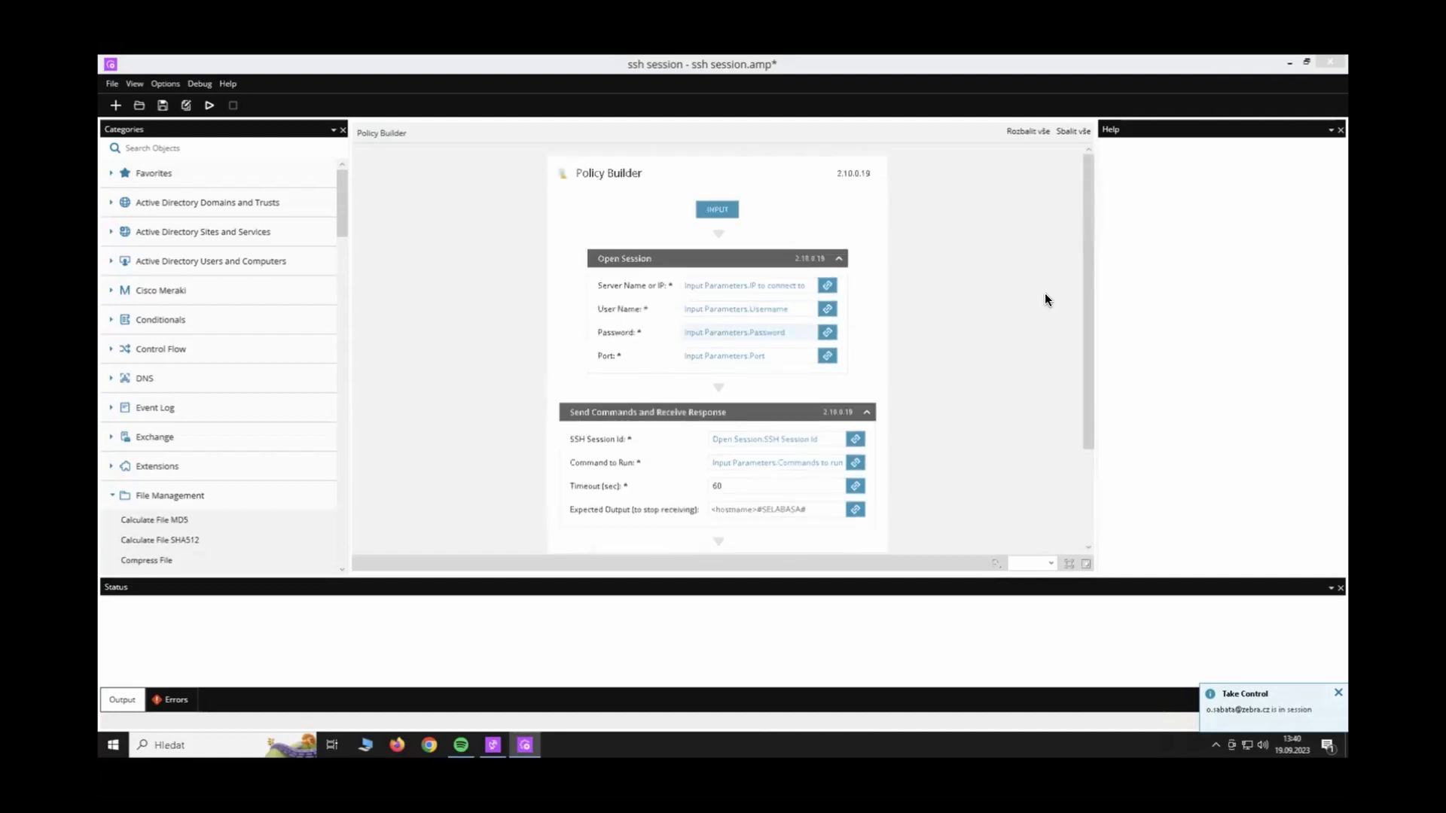
Display the policy's input parameters and select the parameter for the IP to connect to.
left_click(714, 213)
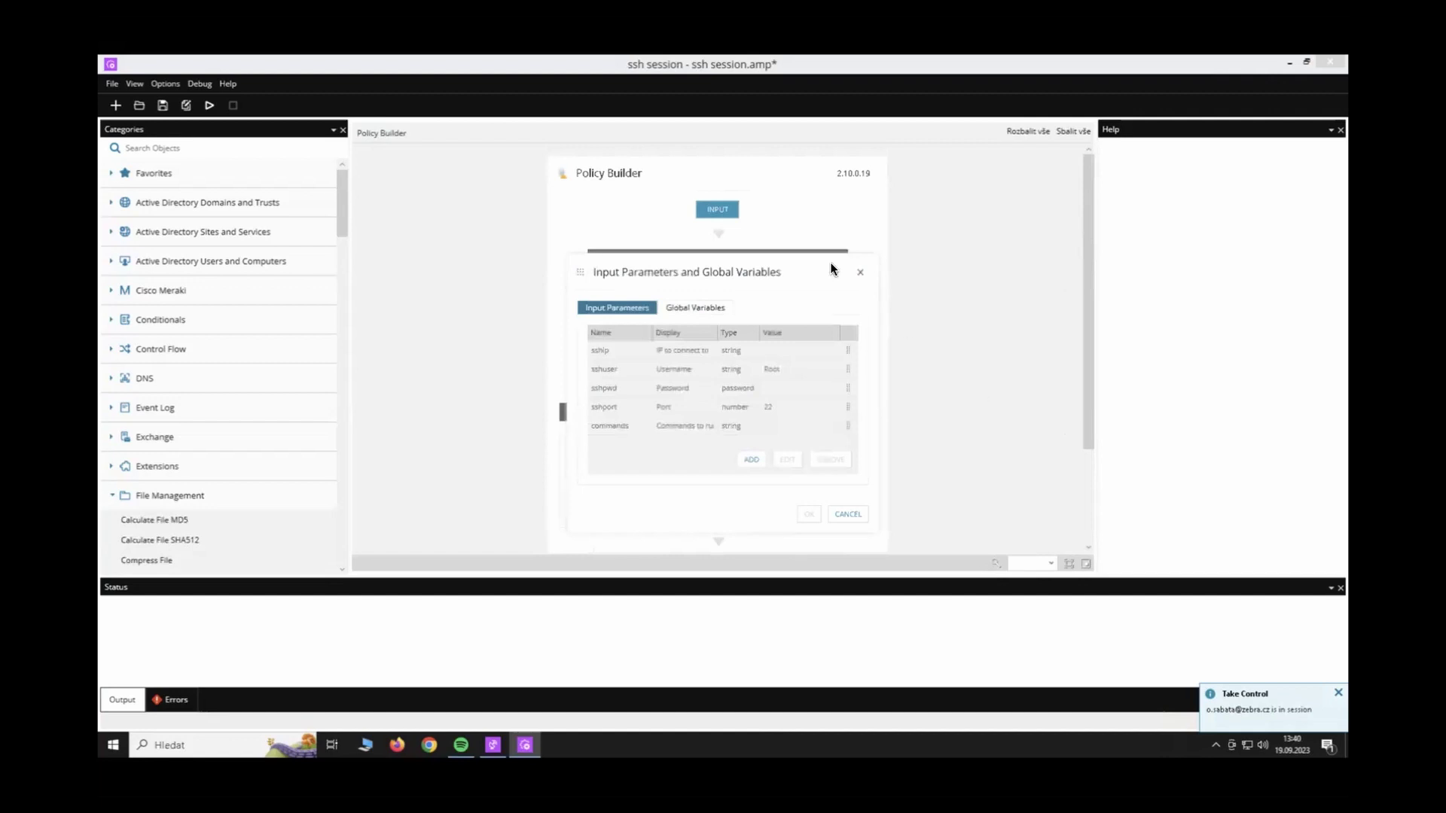
scroll(802, 196, "down", 1)
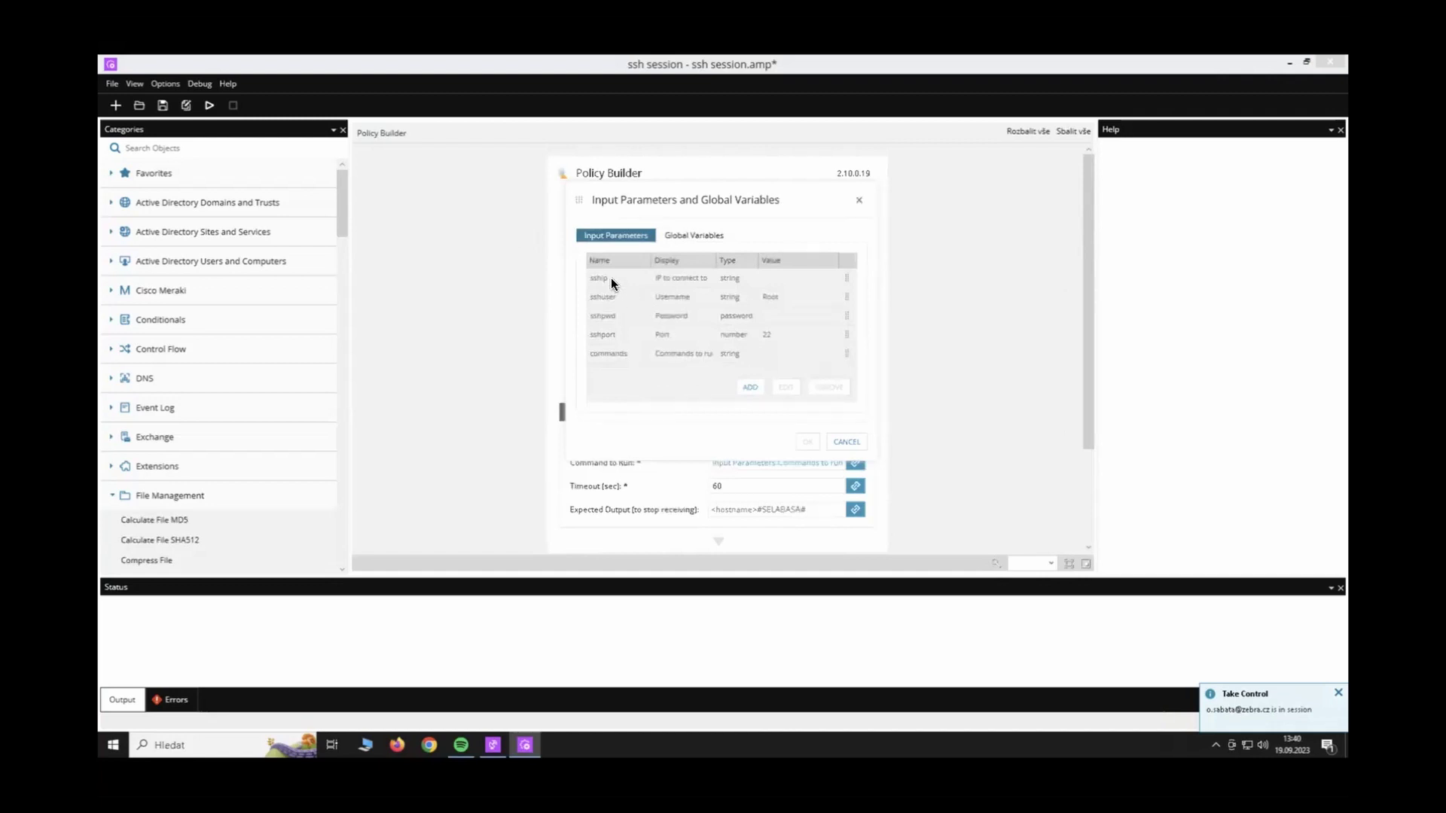
left_click(708, 287)
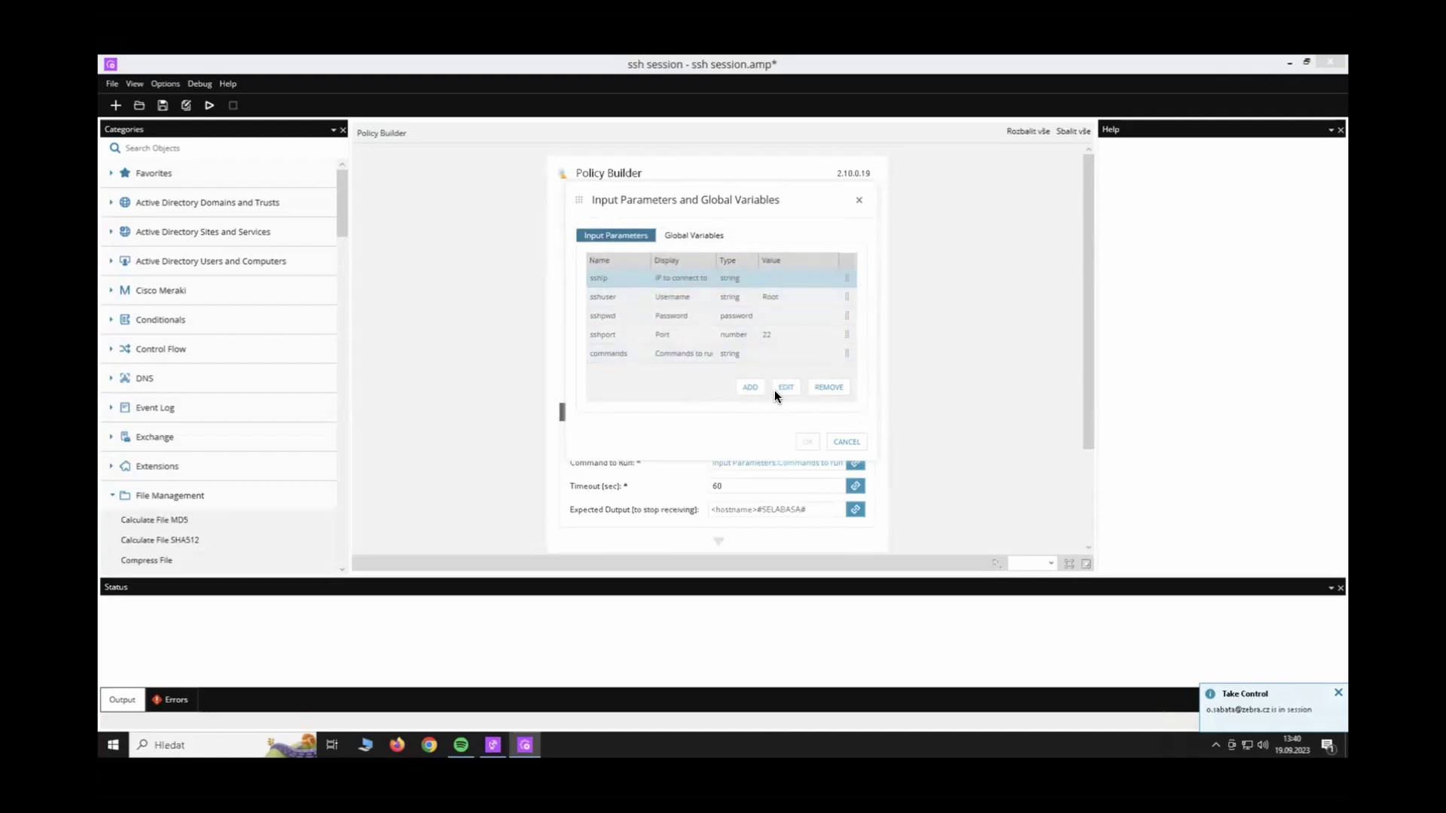
Check which types a new input parameter can have, without creating the parameter.
left_click(750, 386)
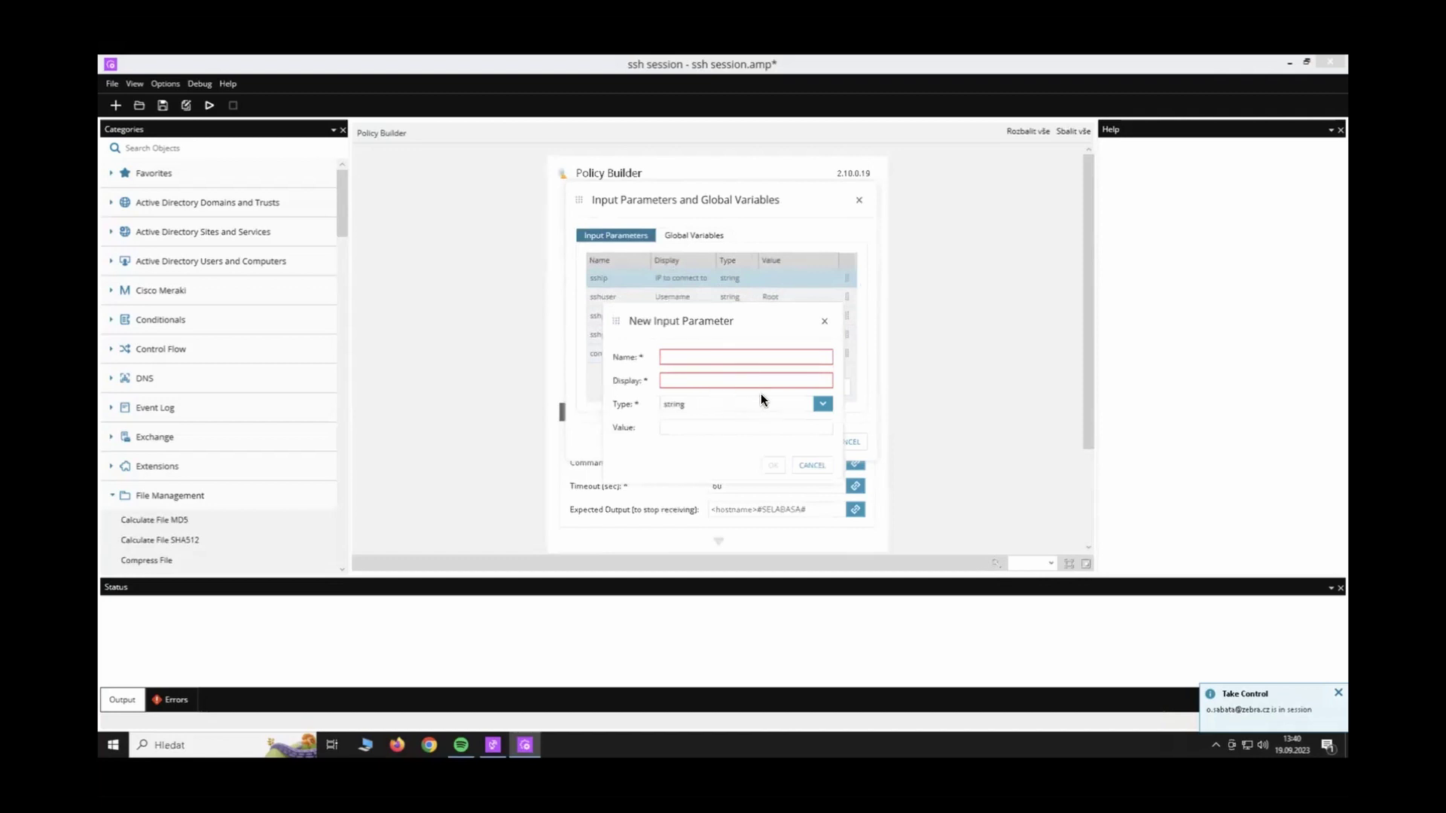
left_click(821, 405)
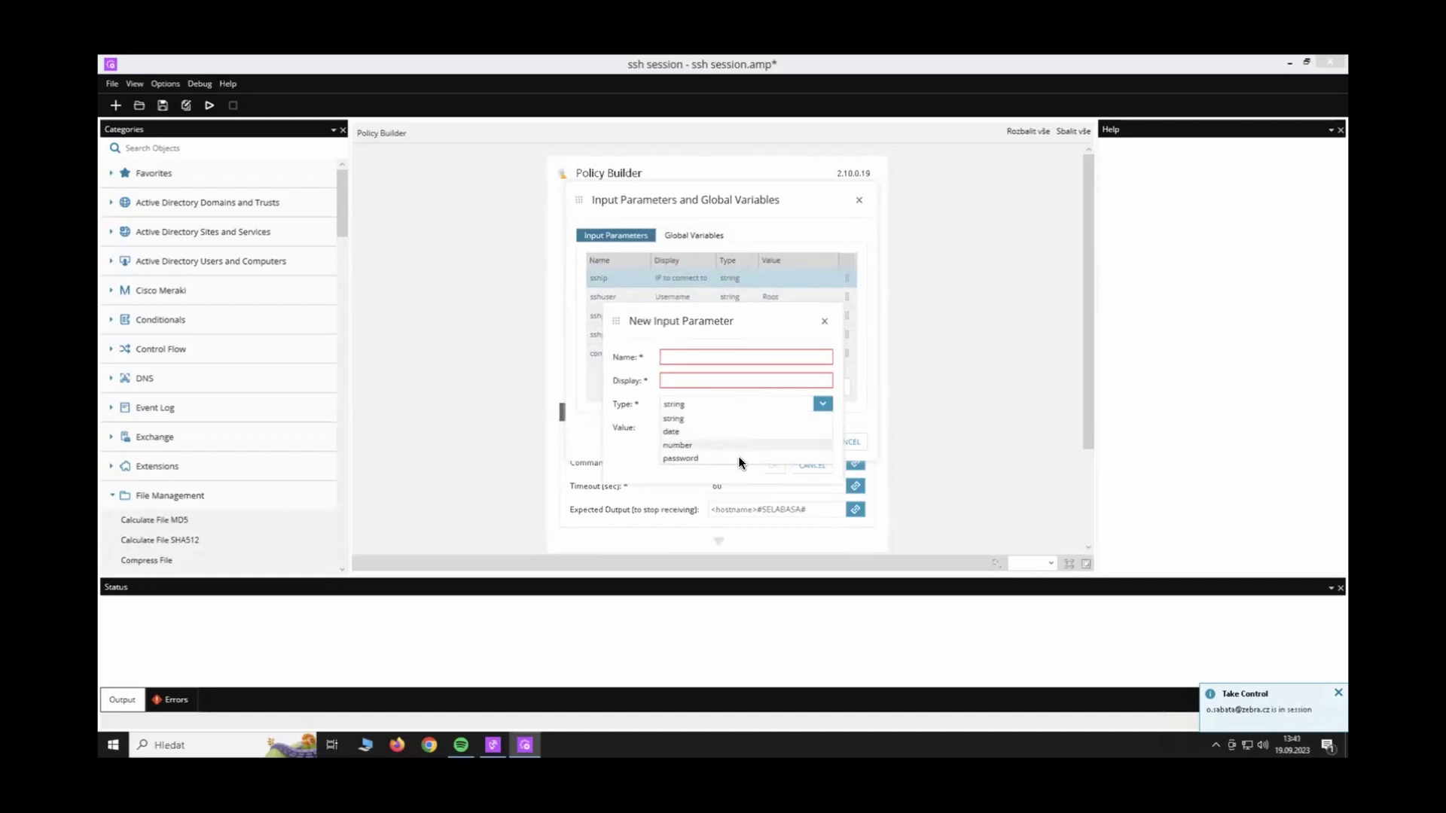
left_click(616, 452)
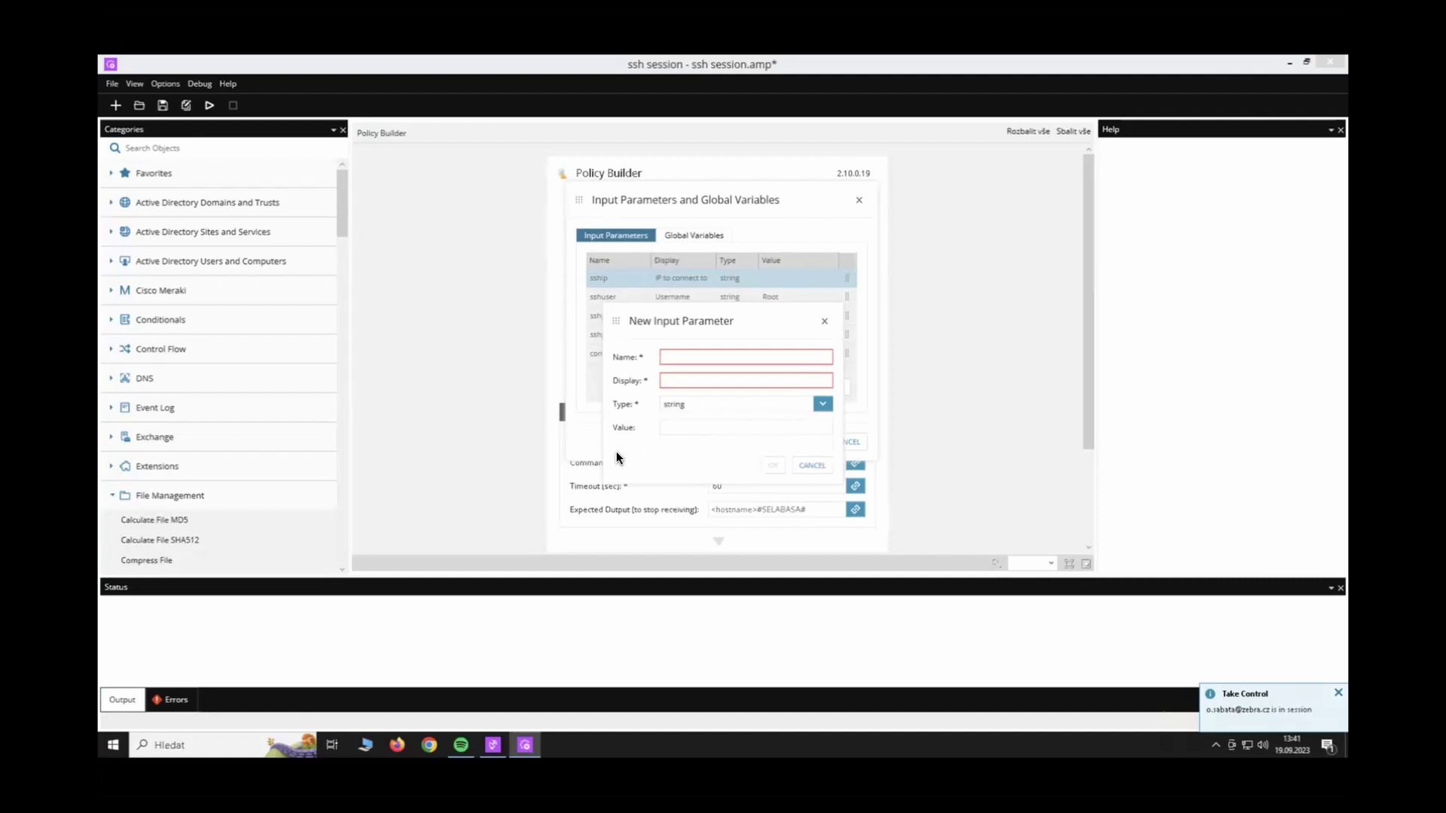
left_click(808, 466)
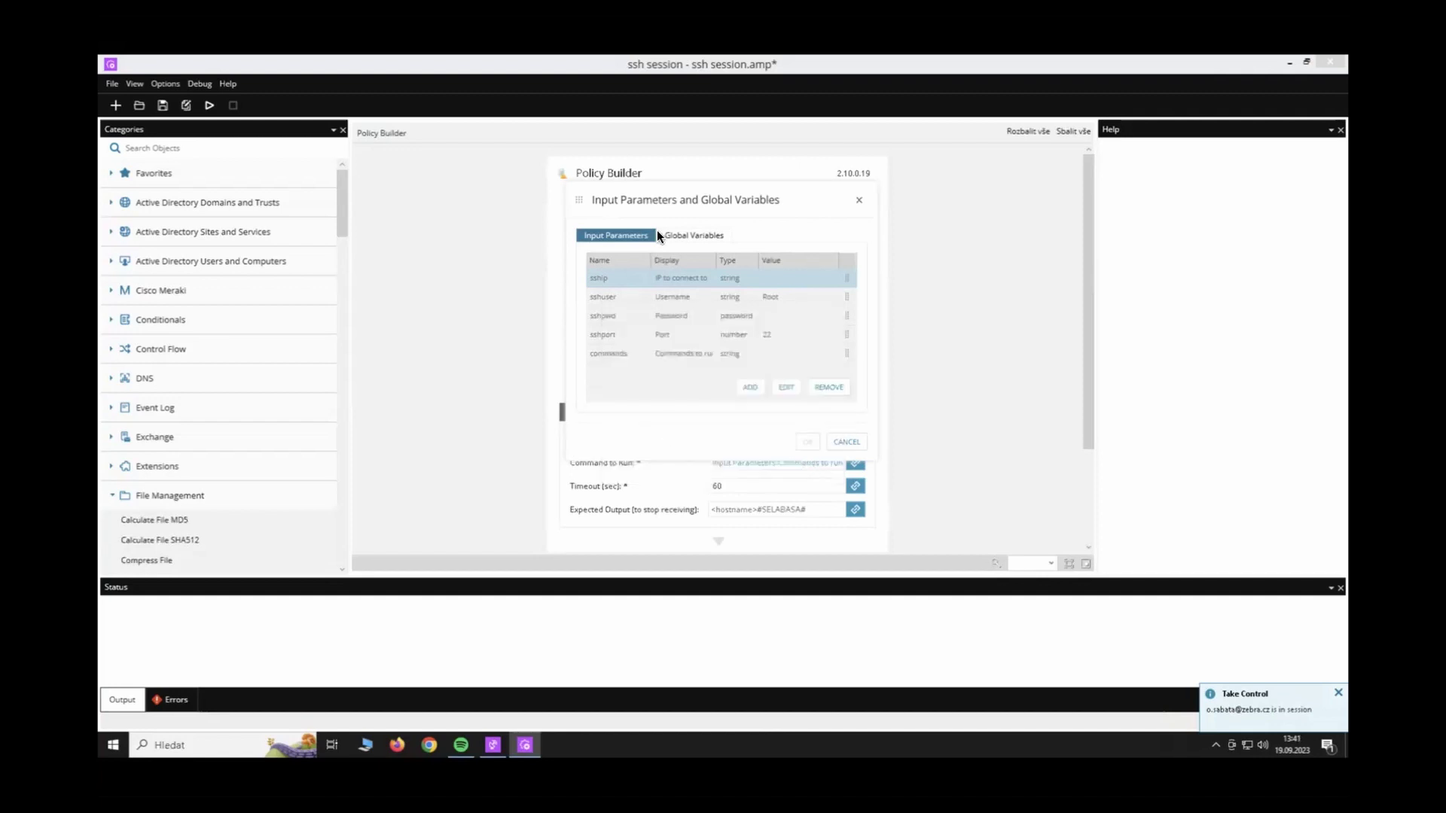
Review the username, password, port and commands input parameters one by one and close the parameter list.
left_click(628, 295)
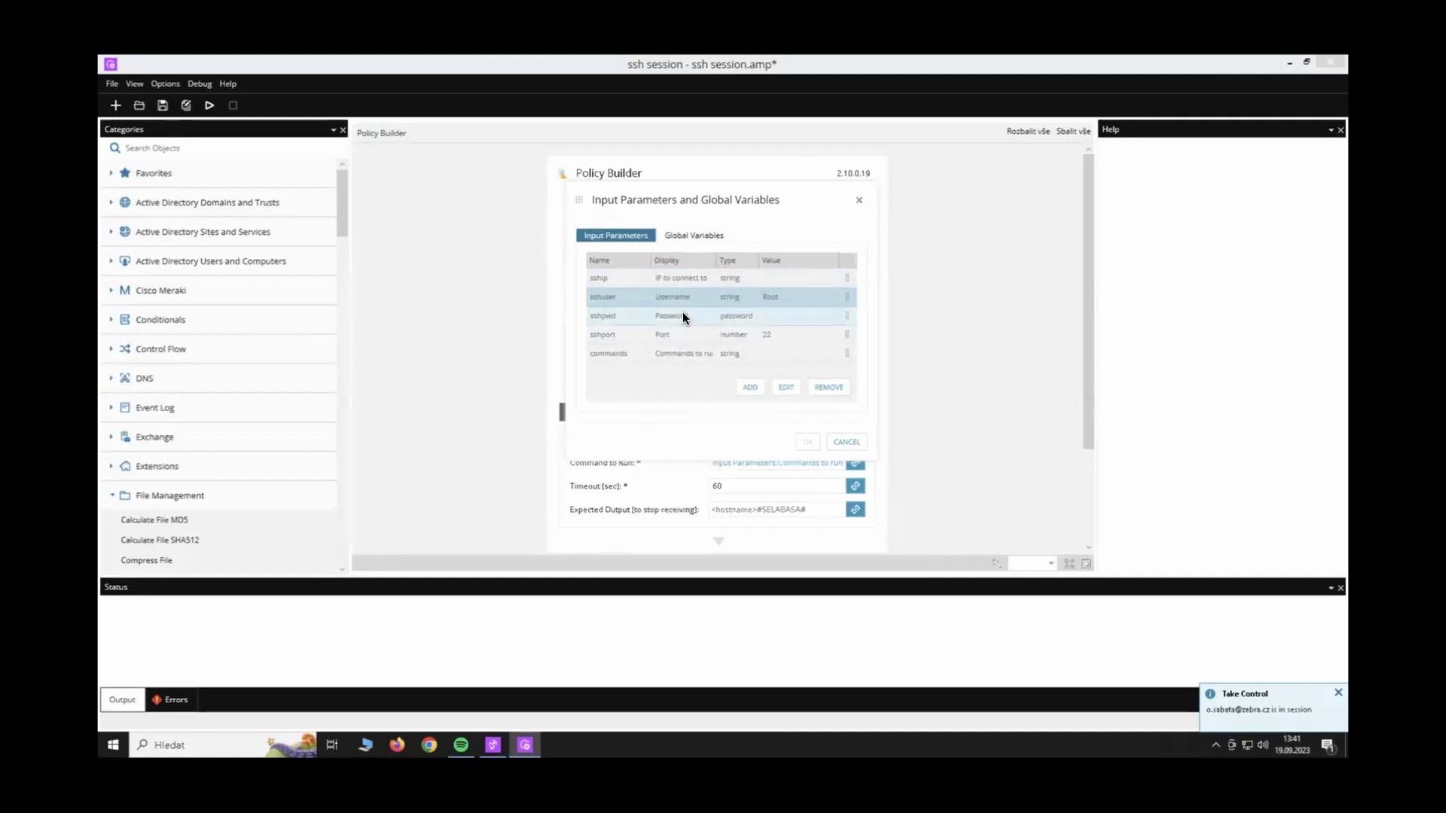
left_click(616, 317)
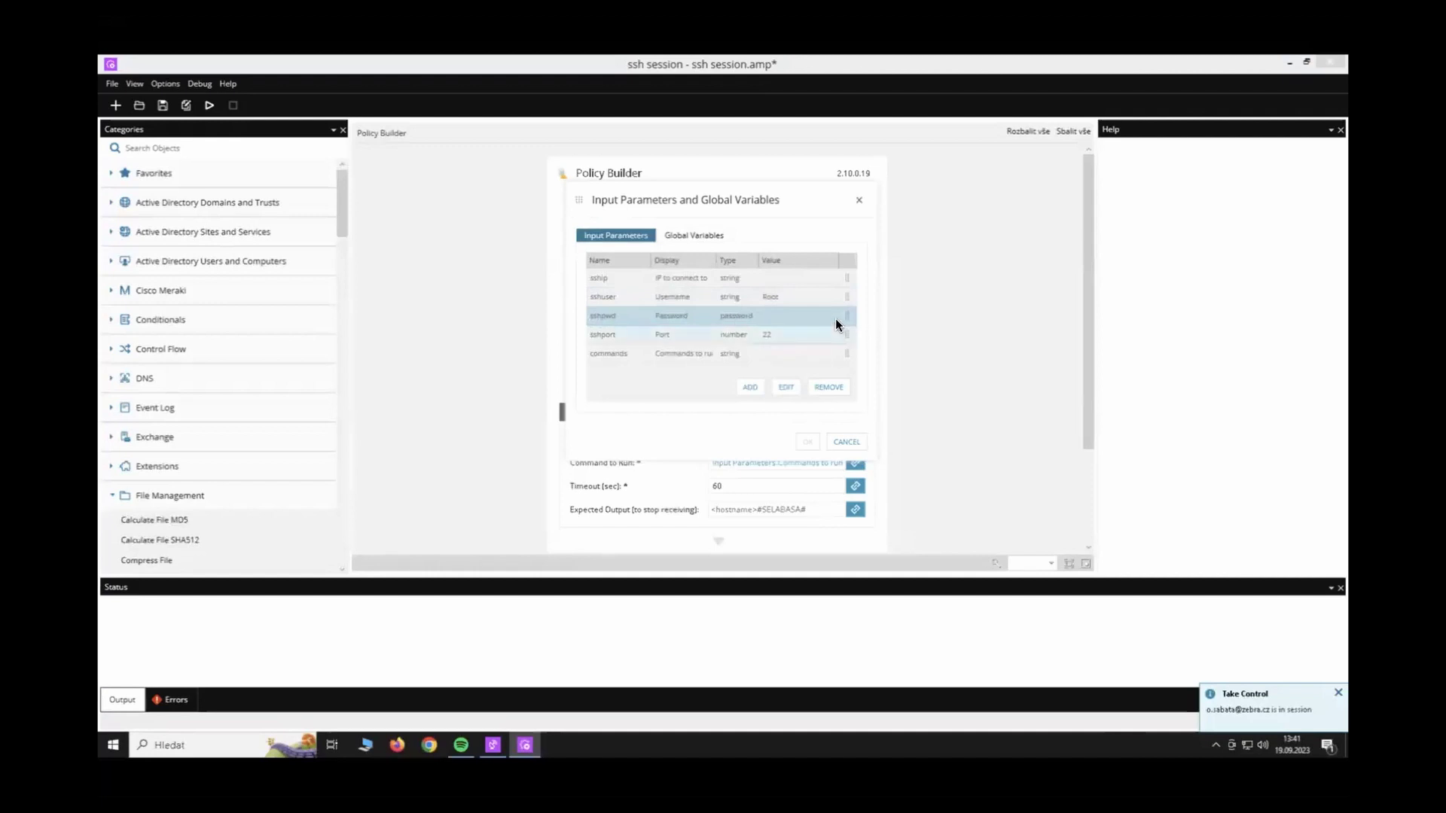
left_click(611, 332)
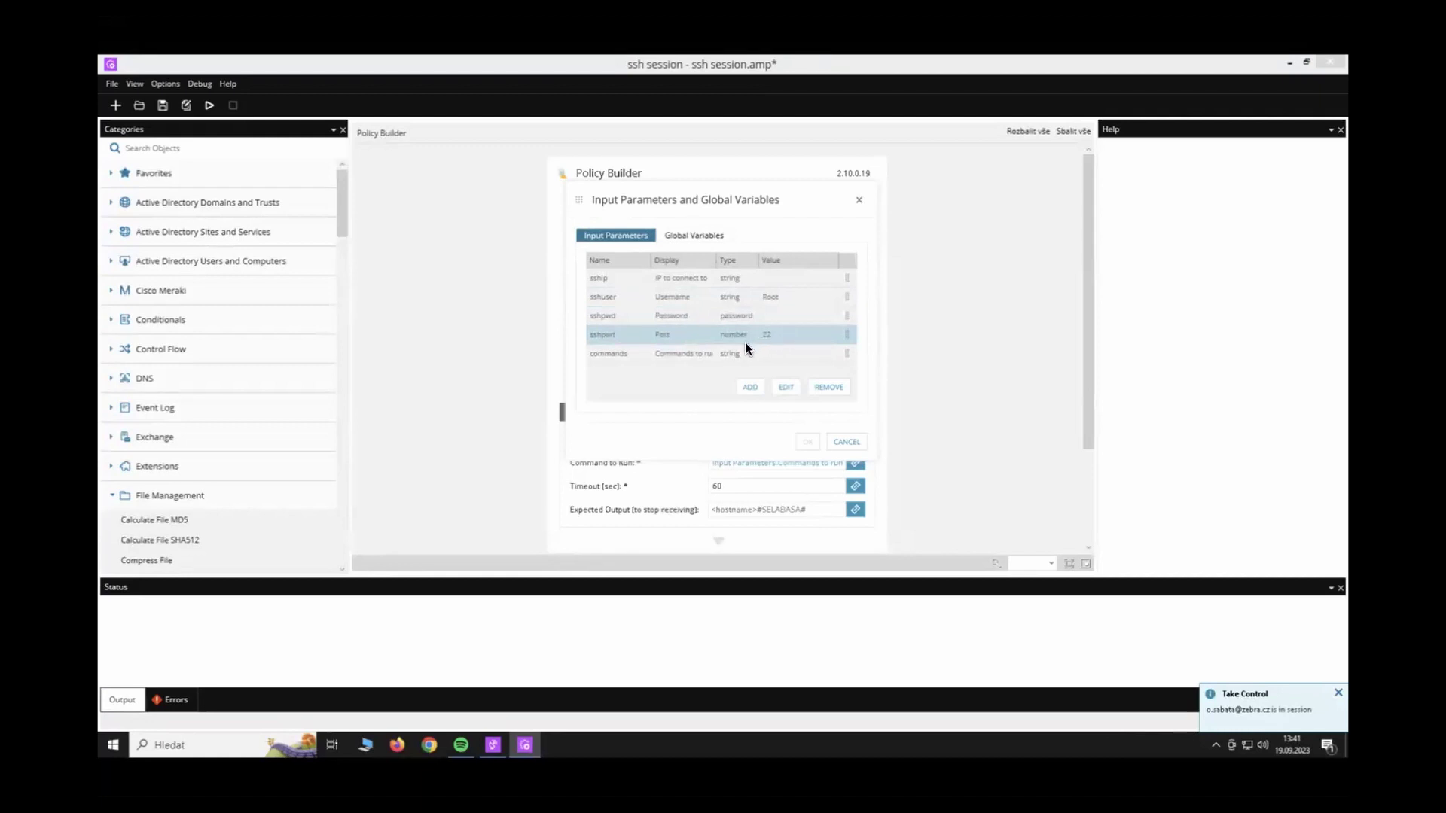
left_click(666, 354)
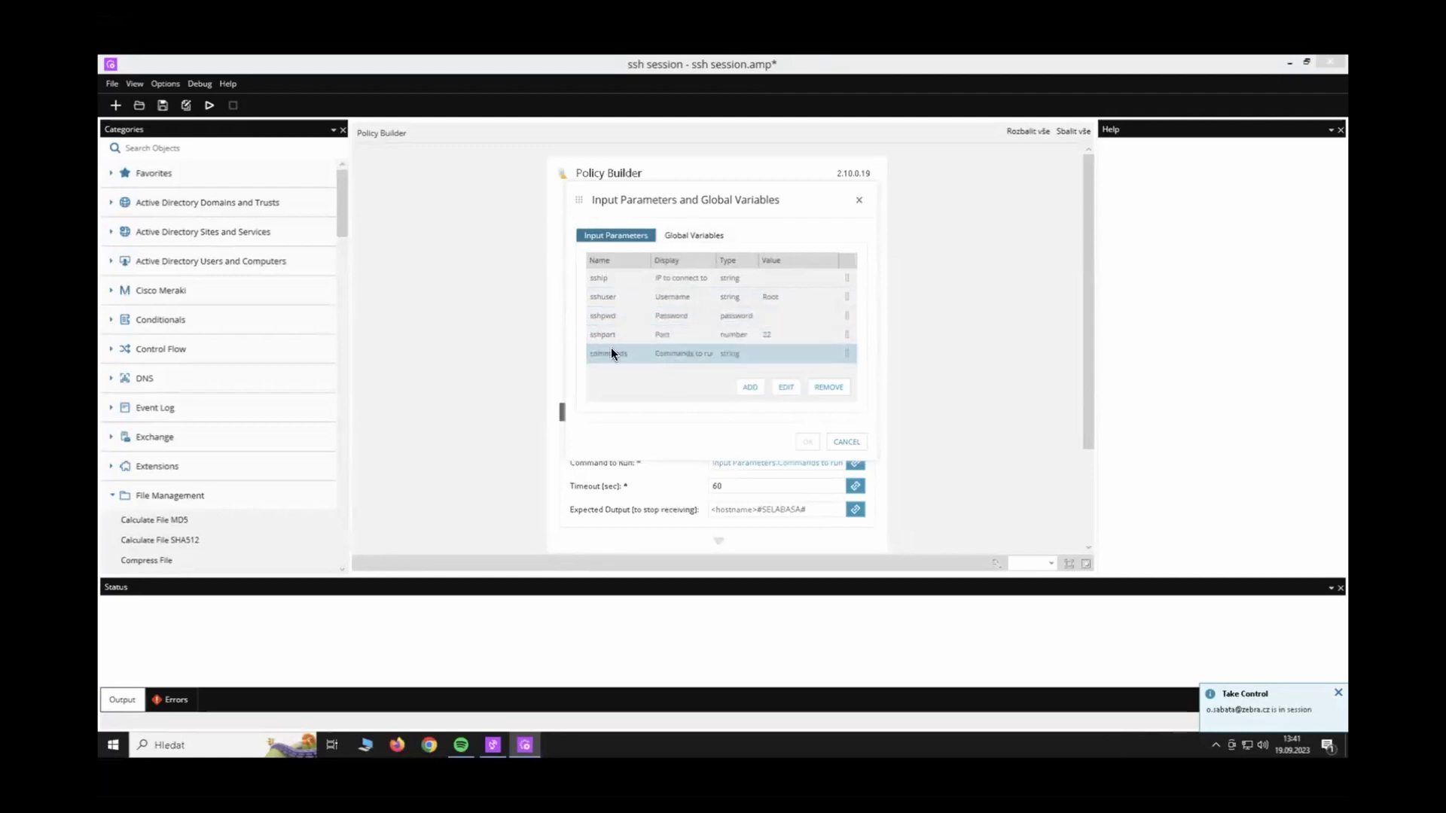
left_click(859, 202)
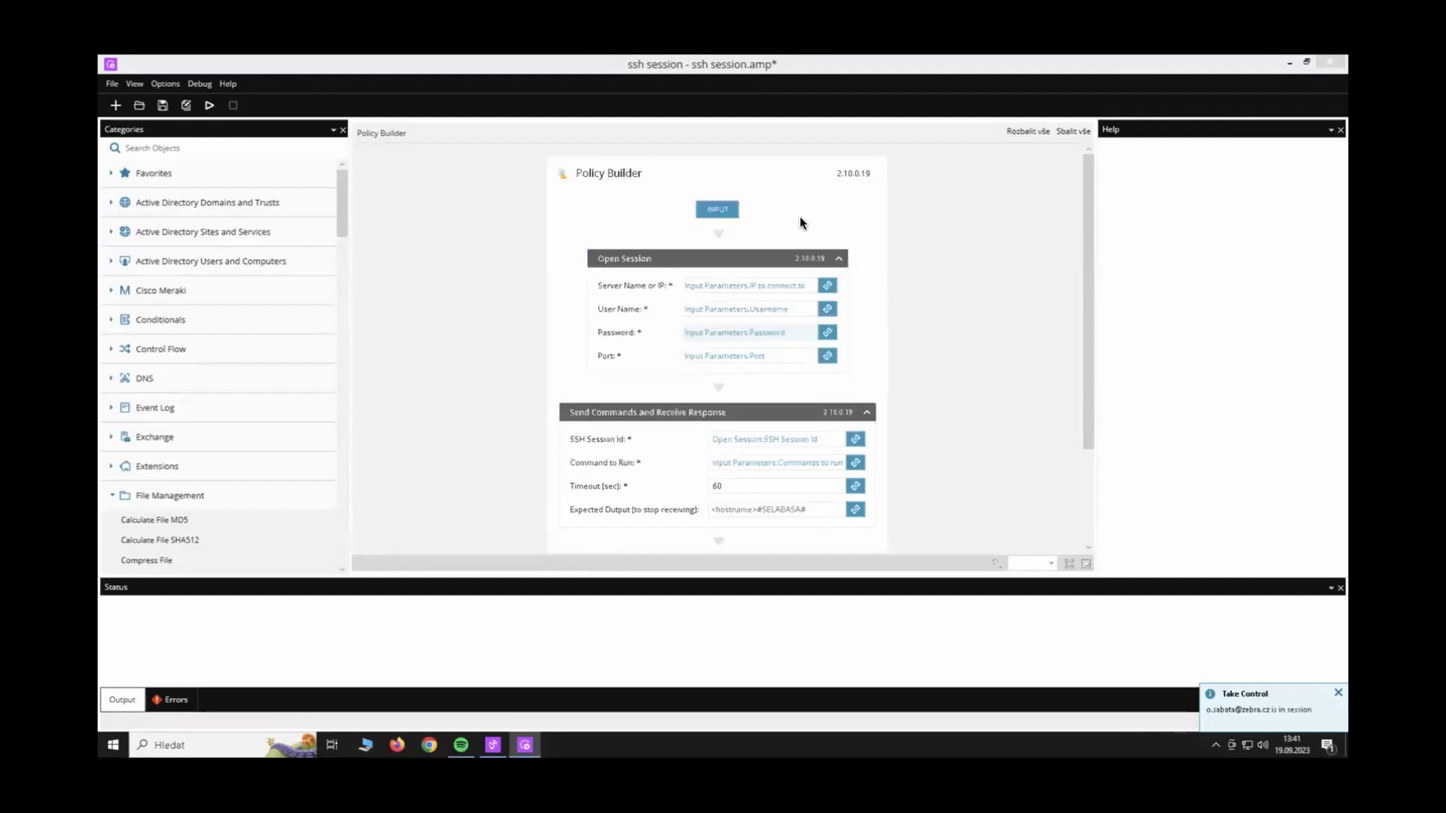
Search the objects for "open" and add the SSH Open Session object directly below the policy's input.
left_click(205, 143)
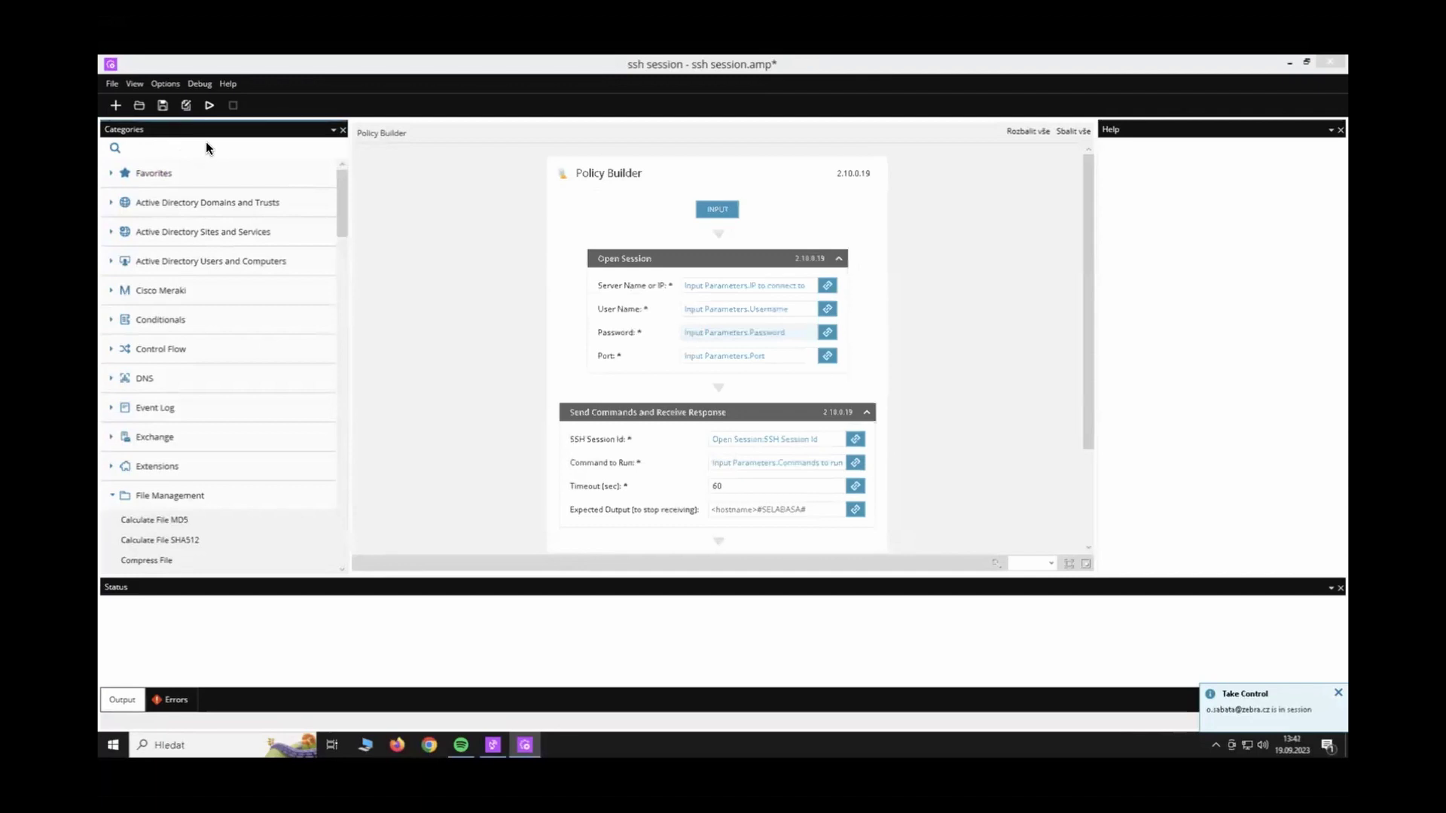
type("open")
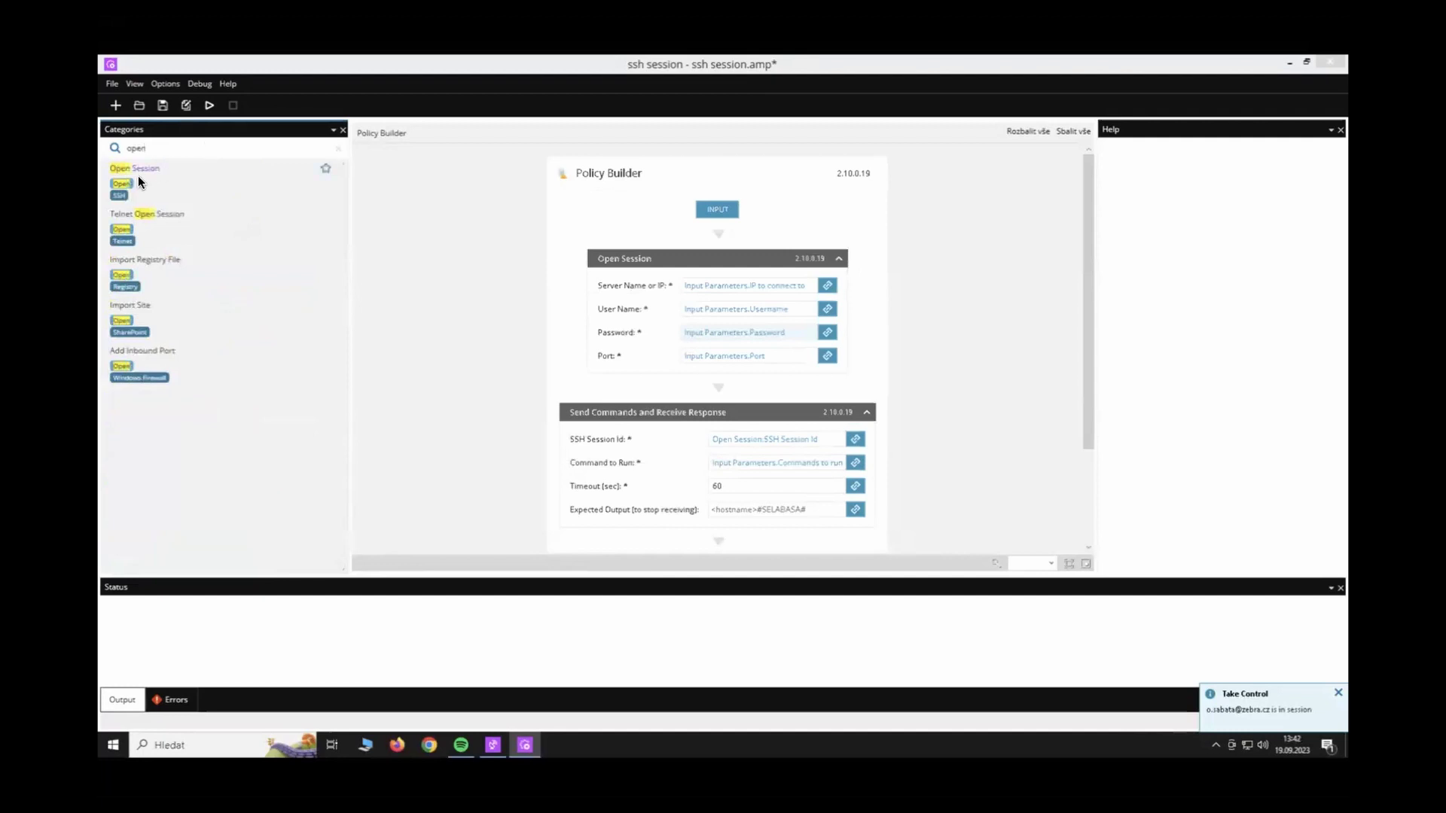
left_click_drag(140, 178, 639, 236)
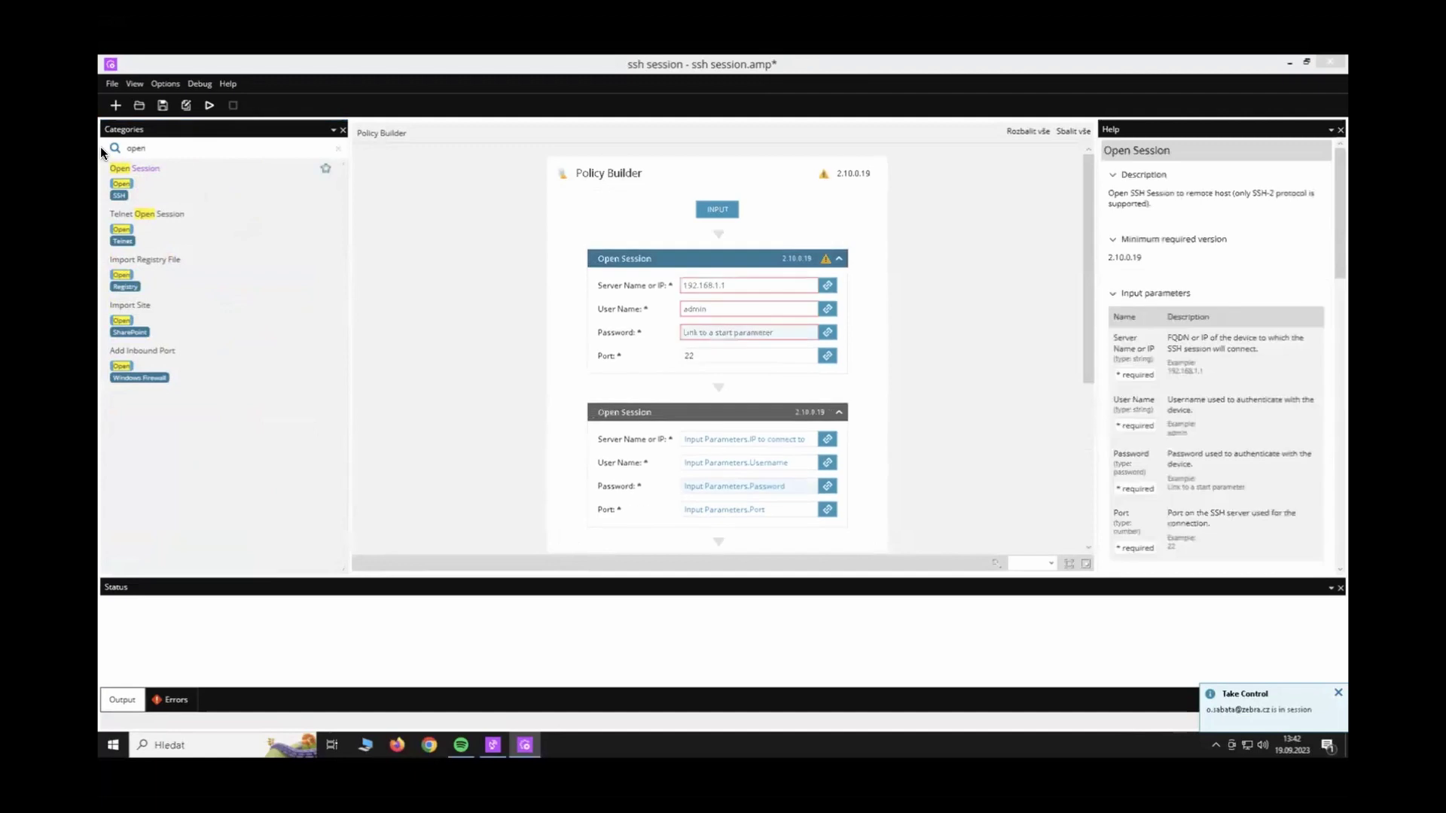
Link Server Name or IP of the newly added Open Session object to the input parameter "IP to connect to".
left_click(827, 285)
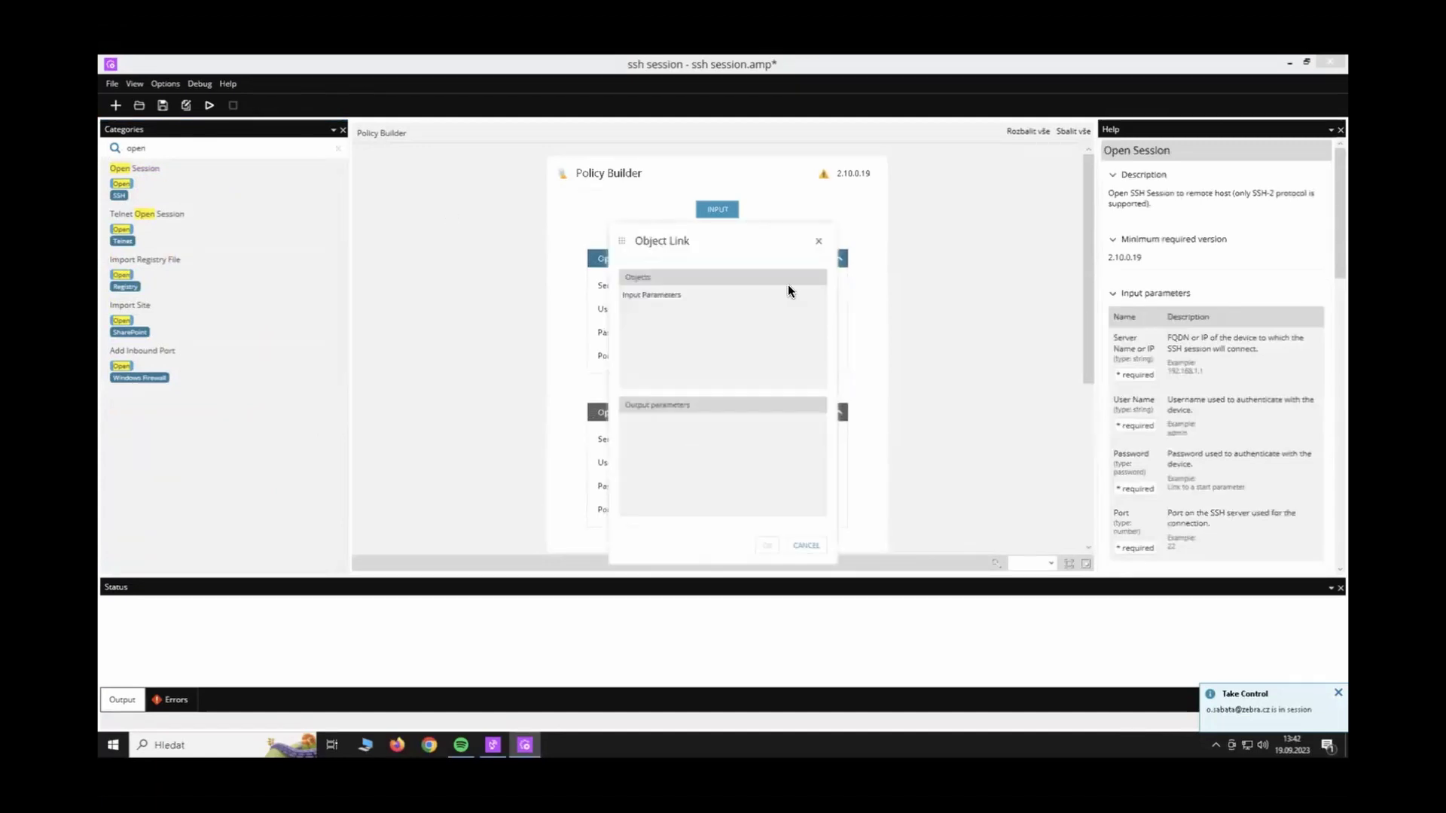
left_click_drag(750, 246, 660, 234)
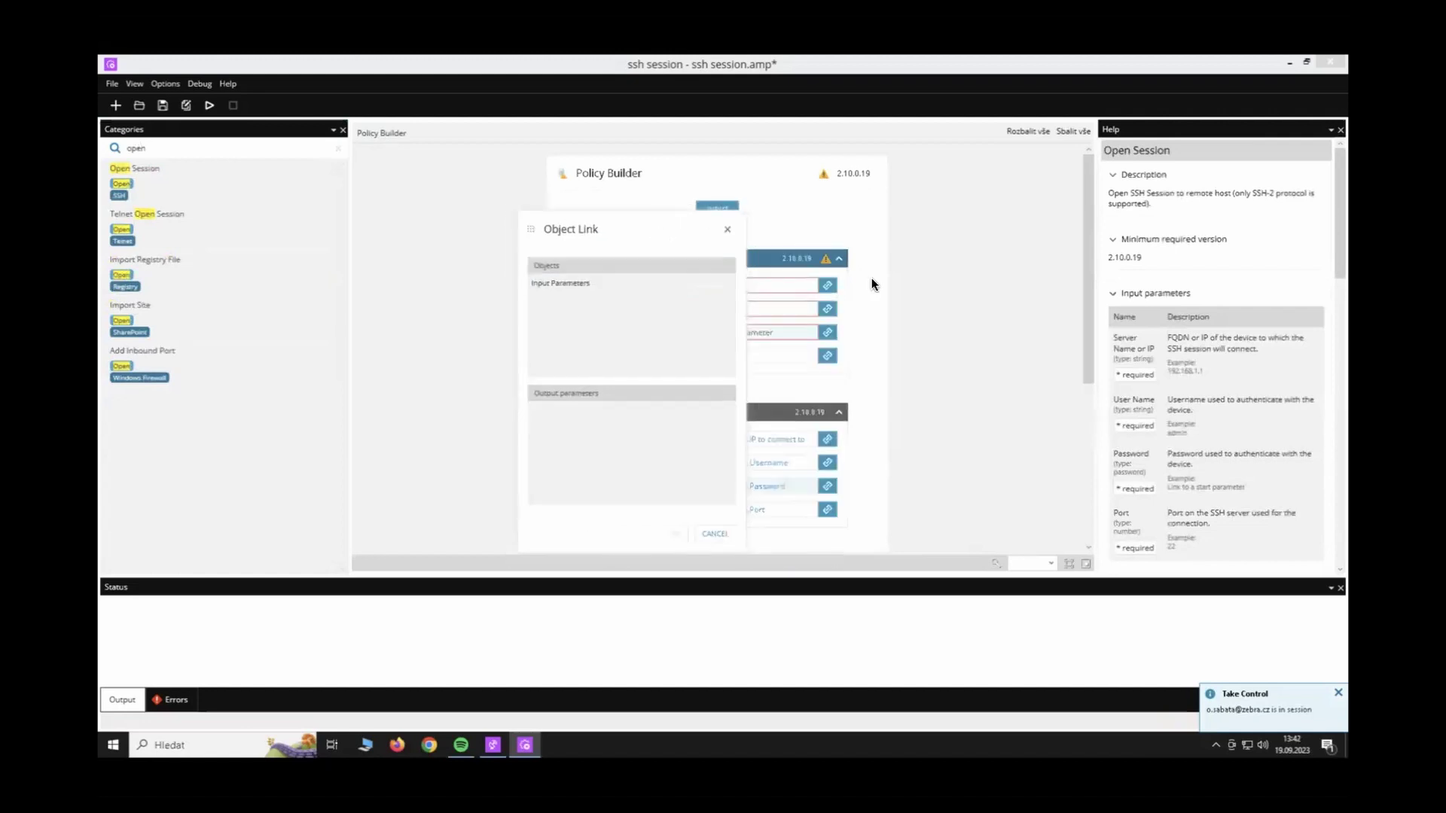
left_click(573, 284)
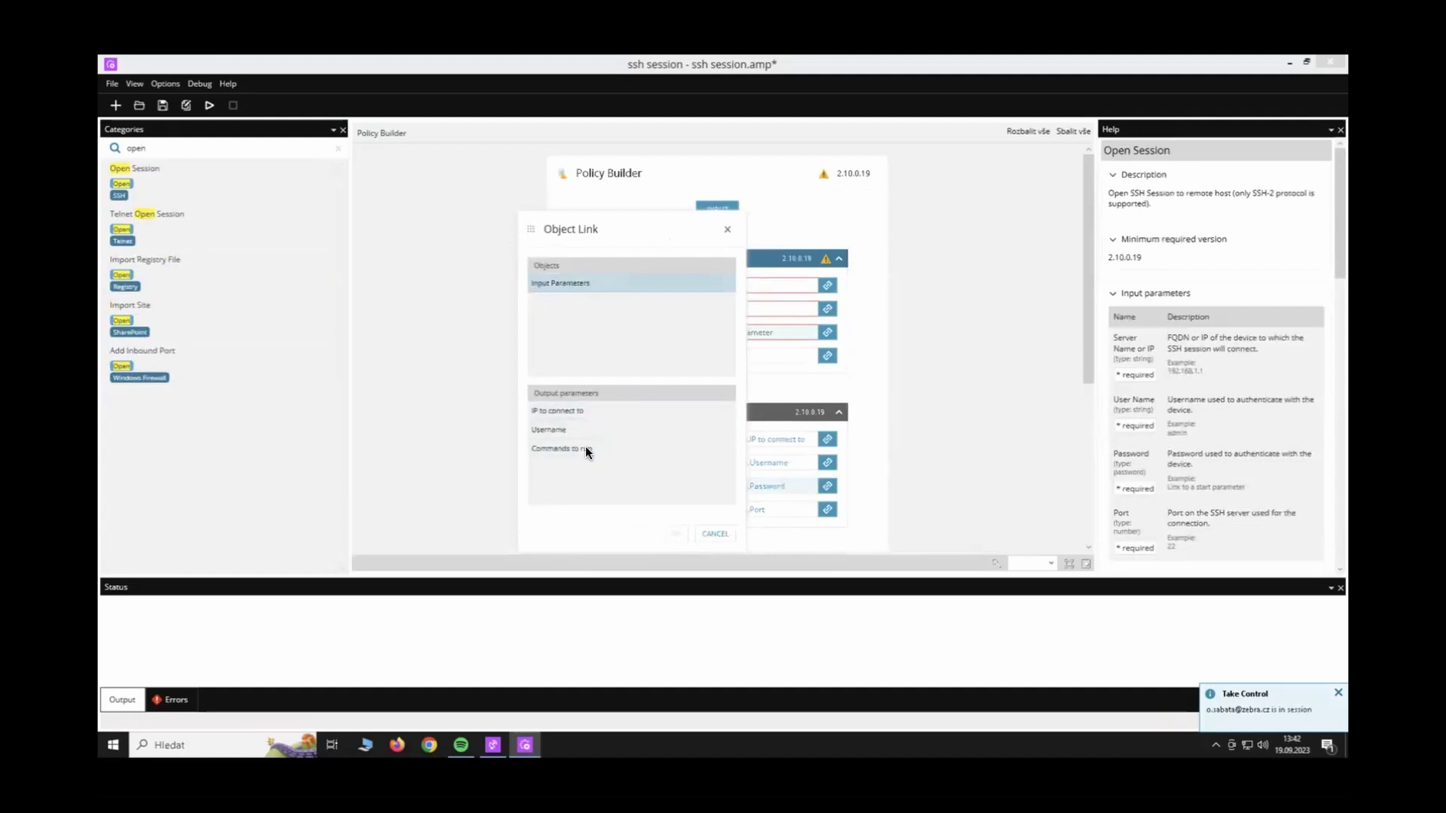
left_click_drag(822, 226, 838, 222)
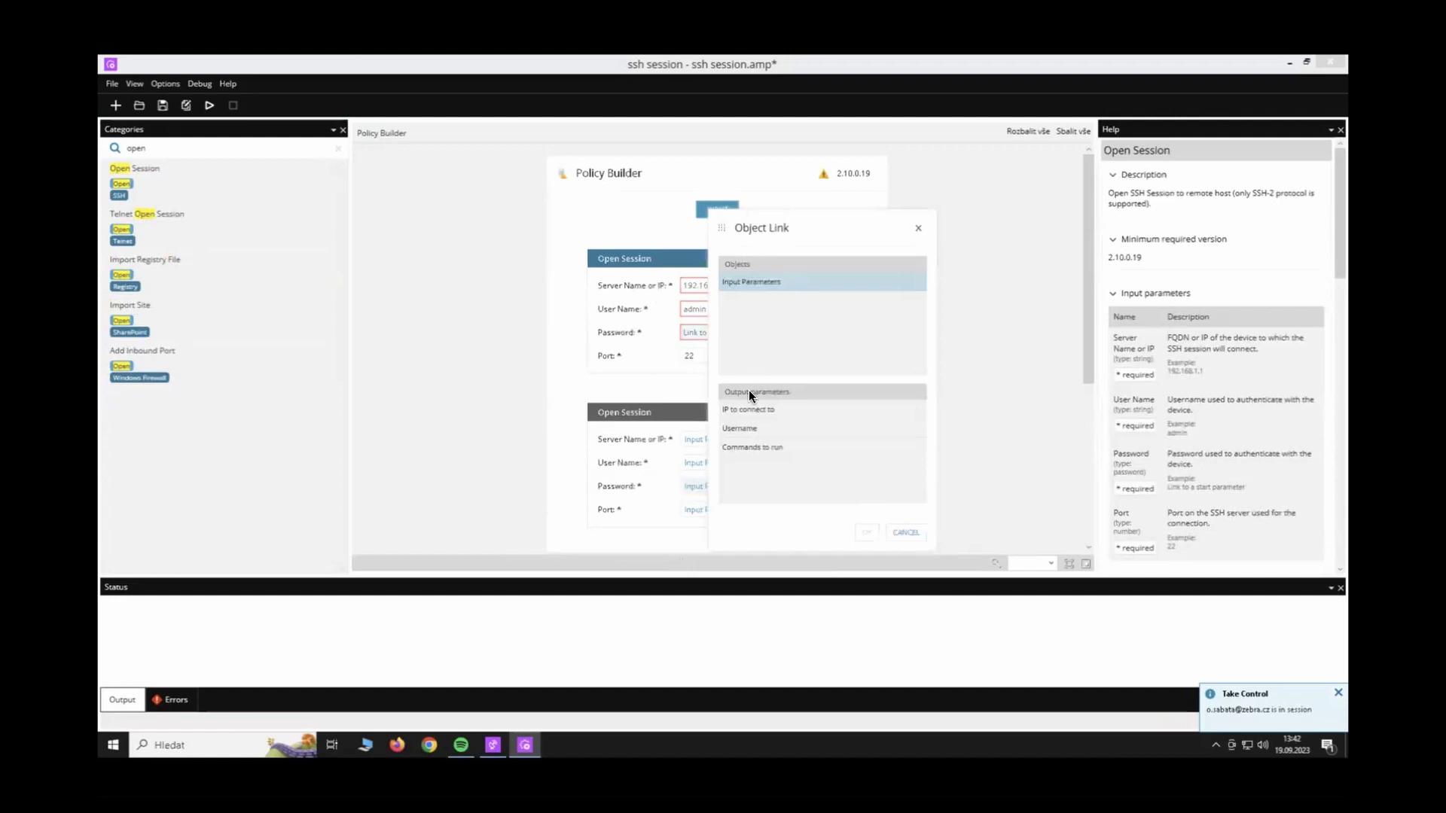
left_click(761, 409)
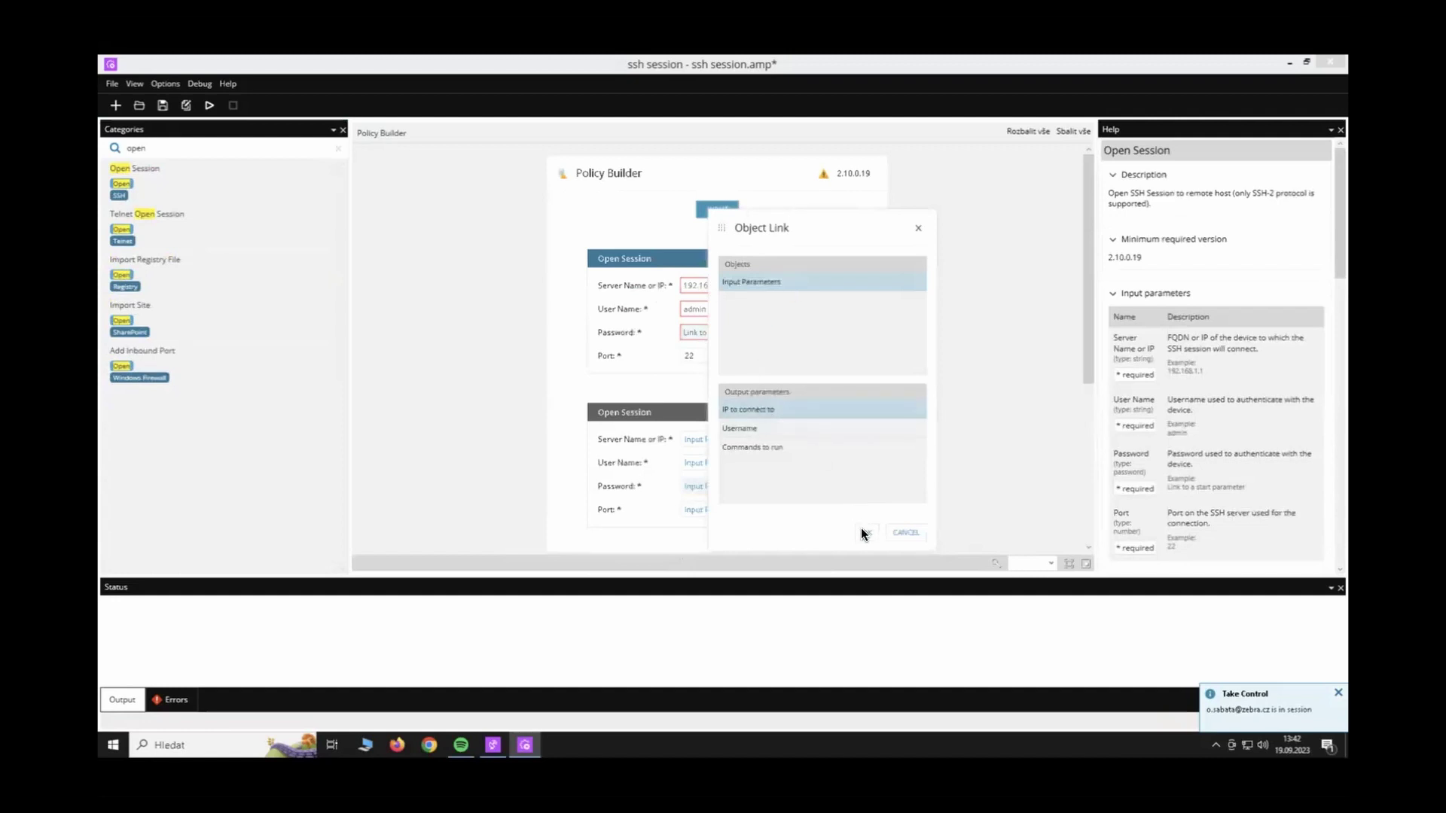
left_click(866, 532)
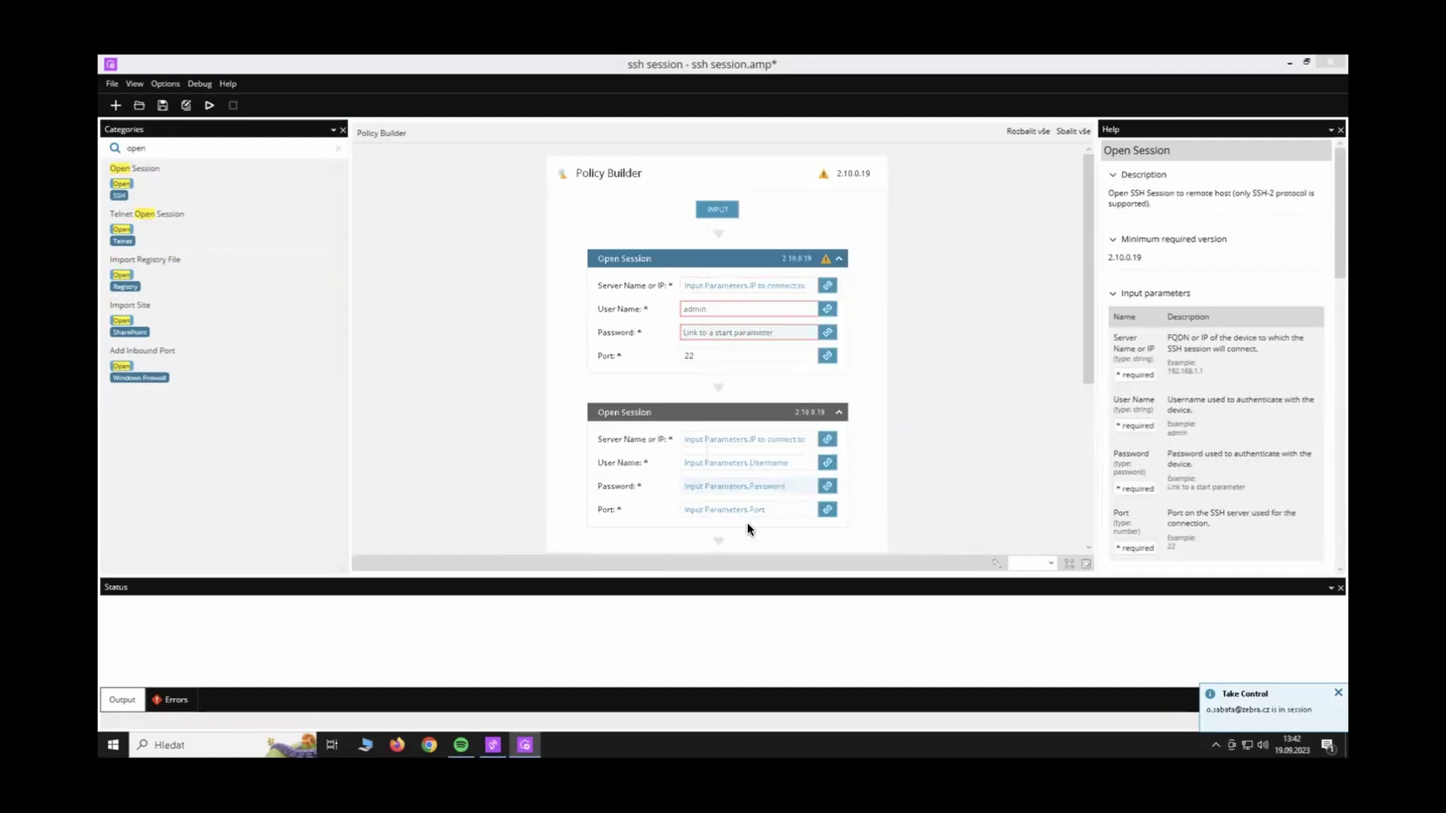
Link the new Open Session object's User Name to the Username input parameter.
left_click(826, 309)
left_click(698, 295)
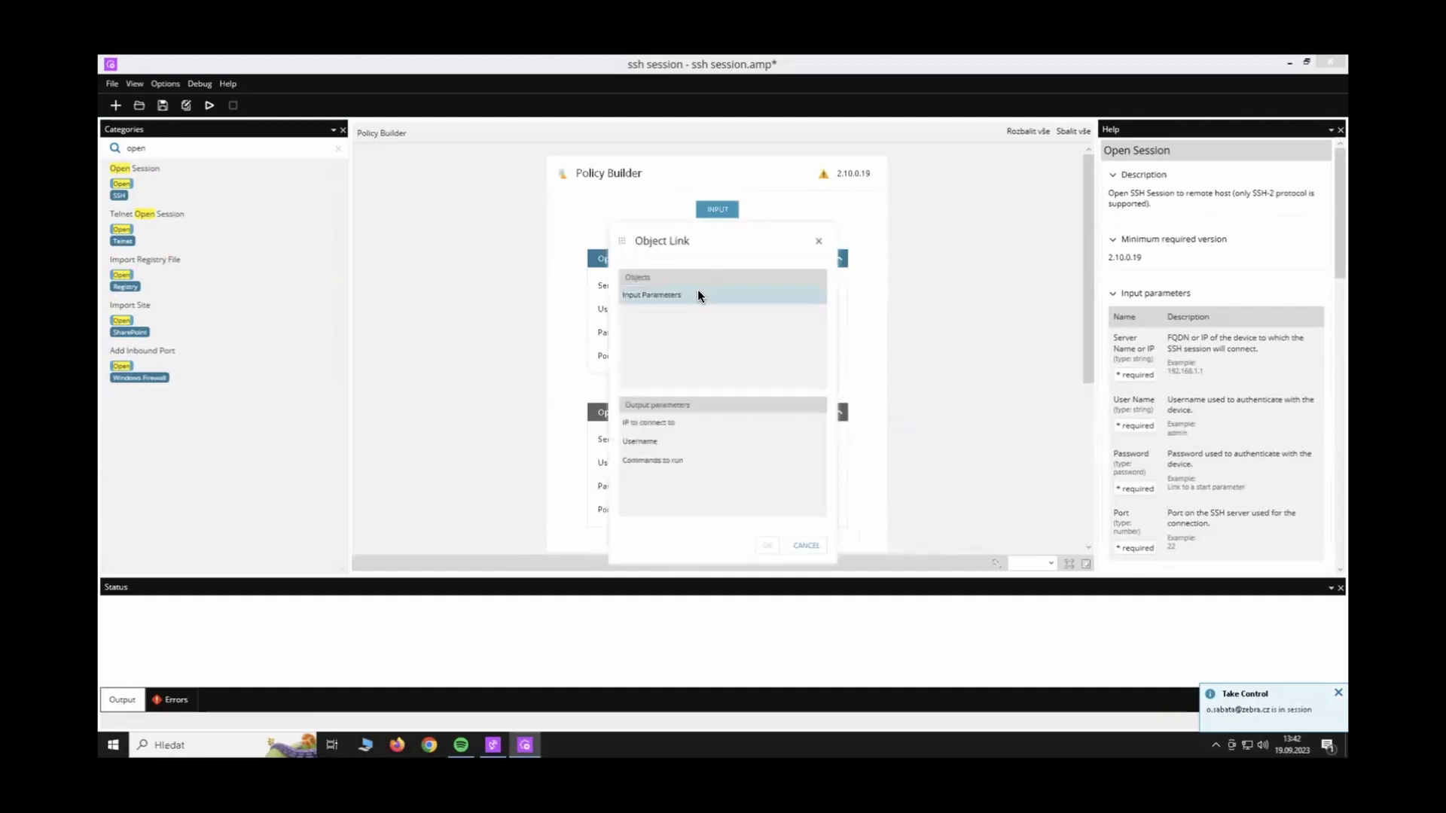
left_click(646, 443)
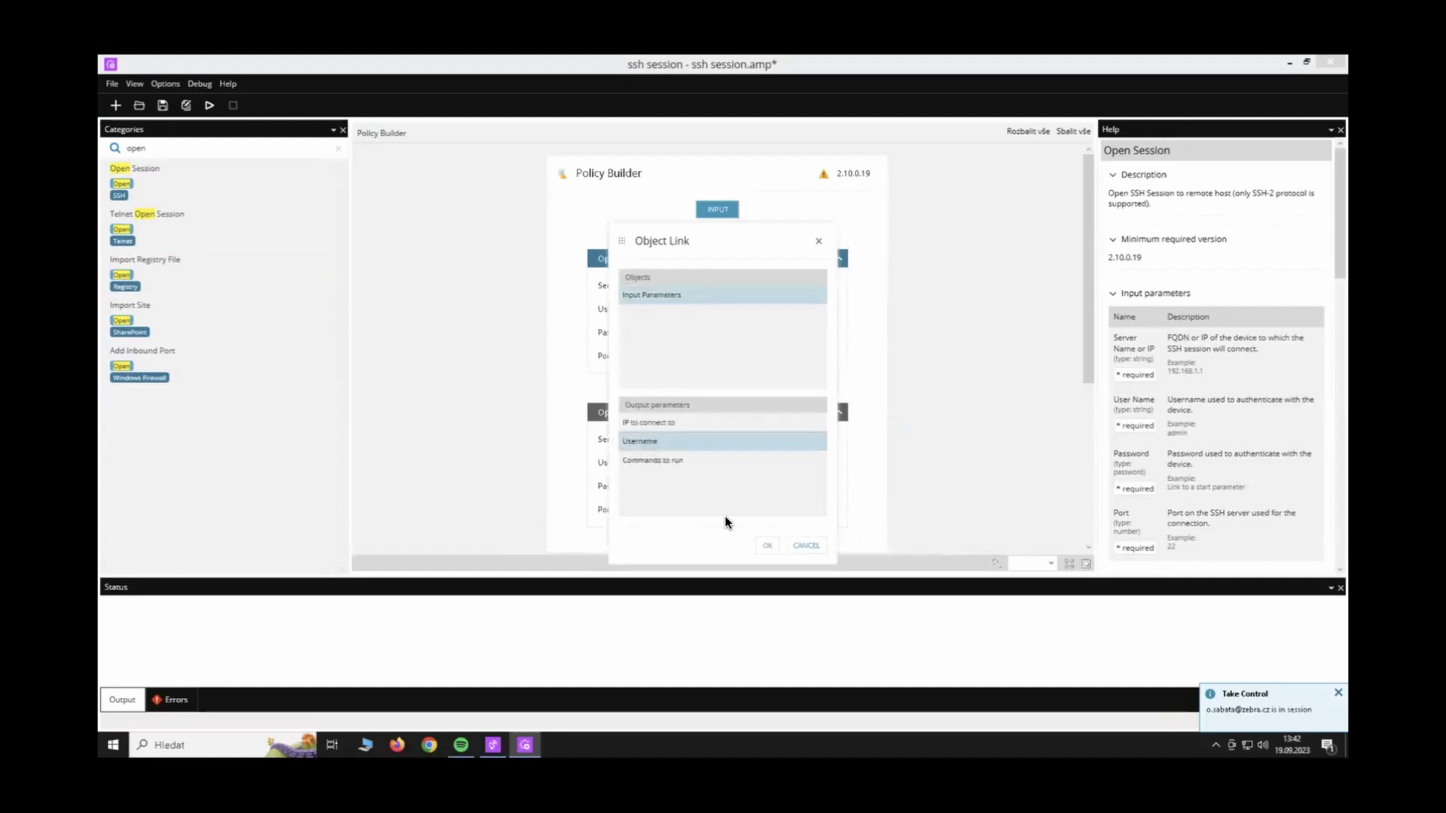
left_click(767, 545)
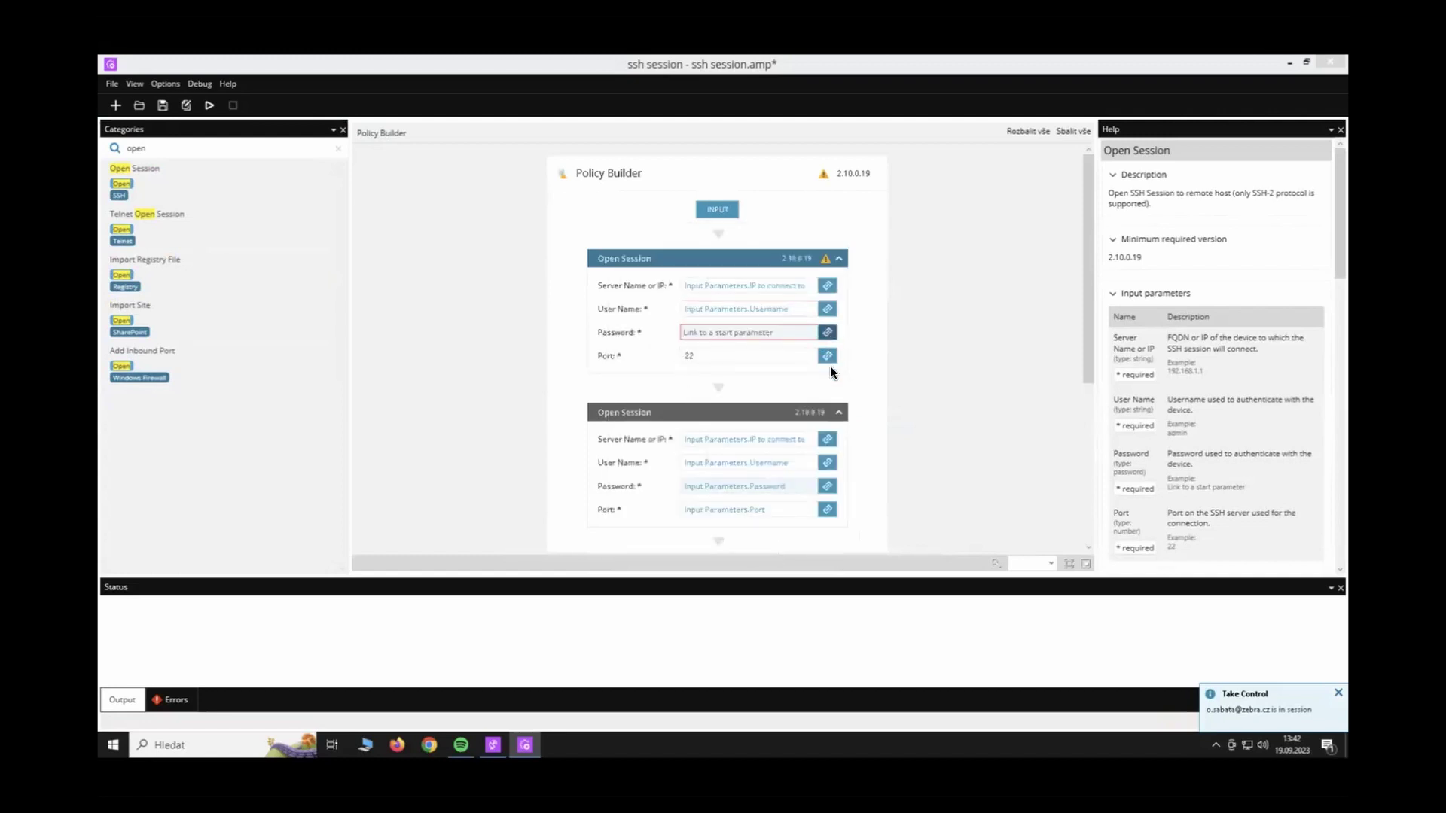
Remove the extra Open Session object directly below the policy's input, keeping the original one.
scroll(840, 378, "down", 3)
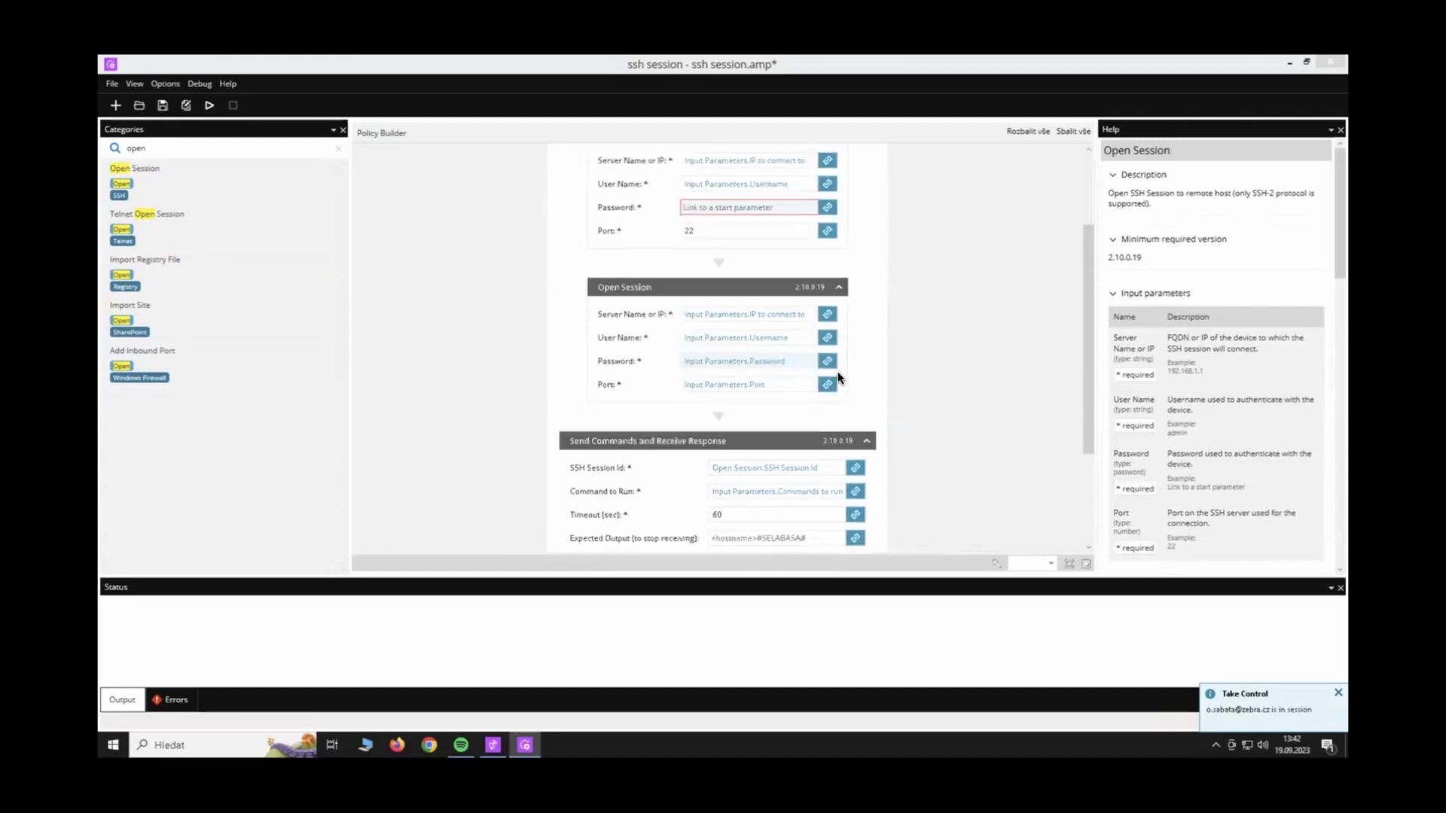
scroll(838, 376, "up", 2)
double_click(686, 293)
key("BackSpace")
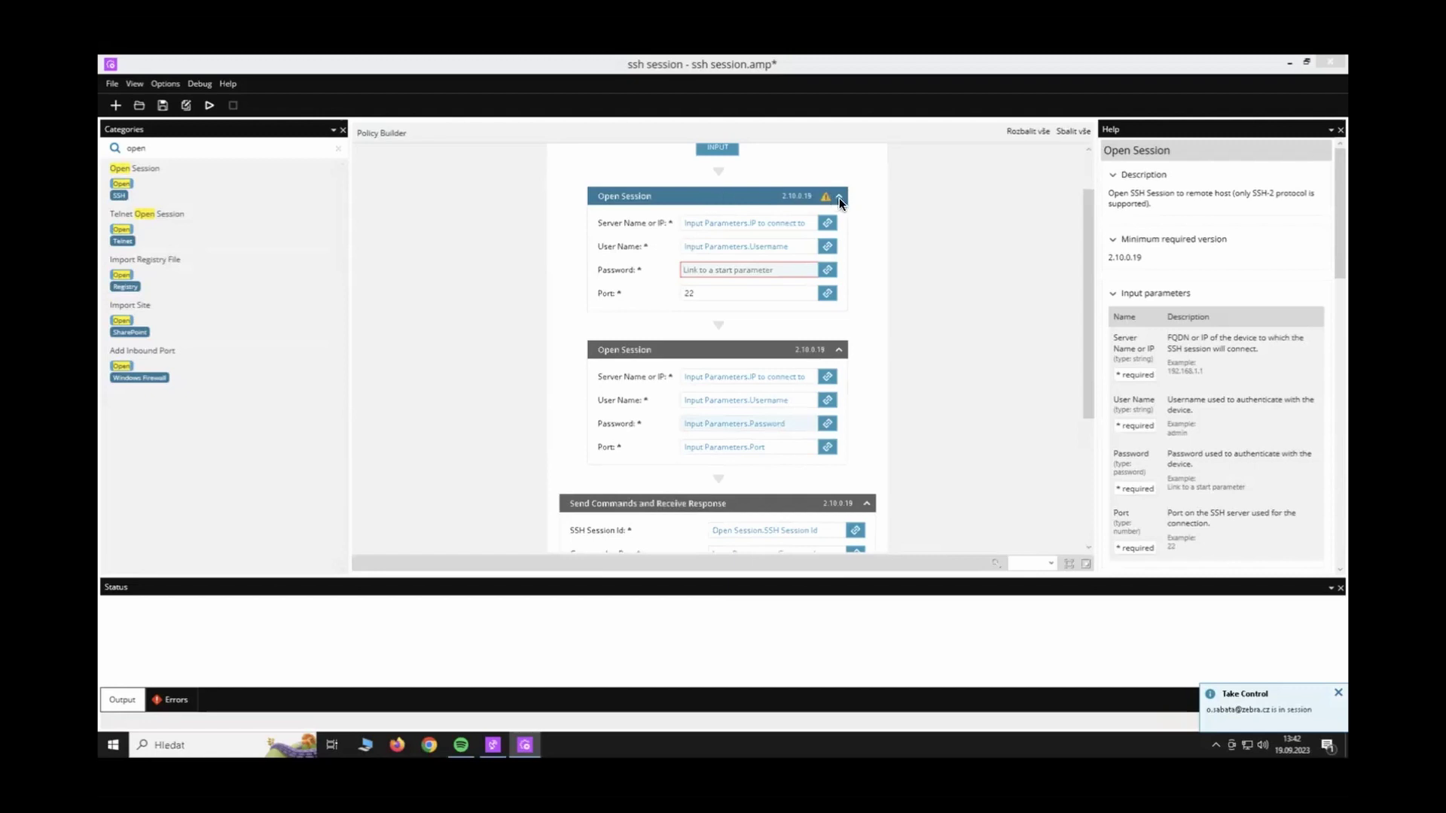
right_click(736, 194)
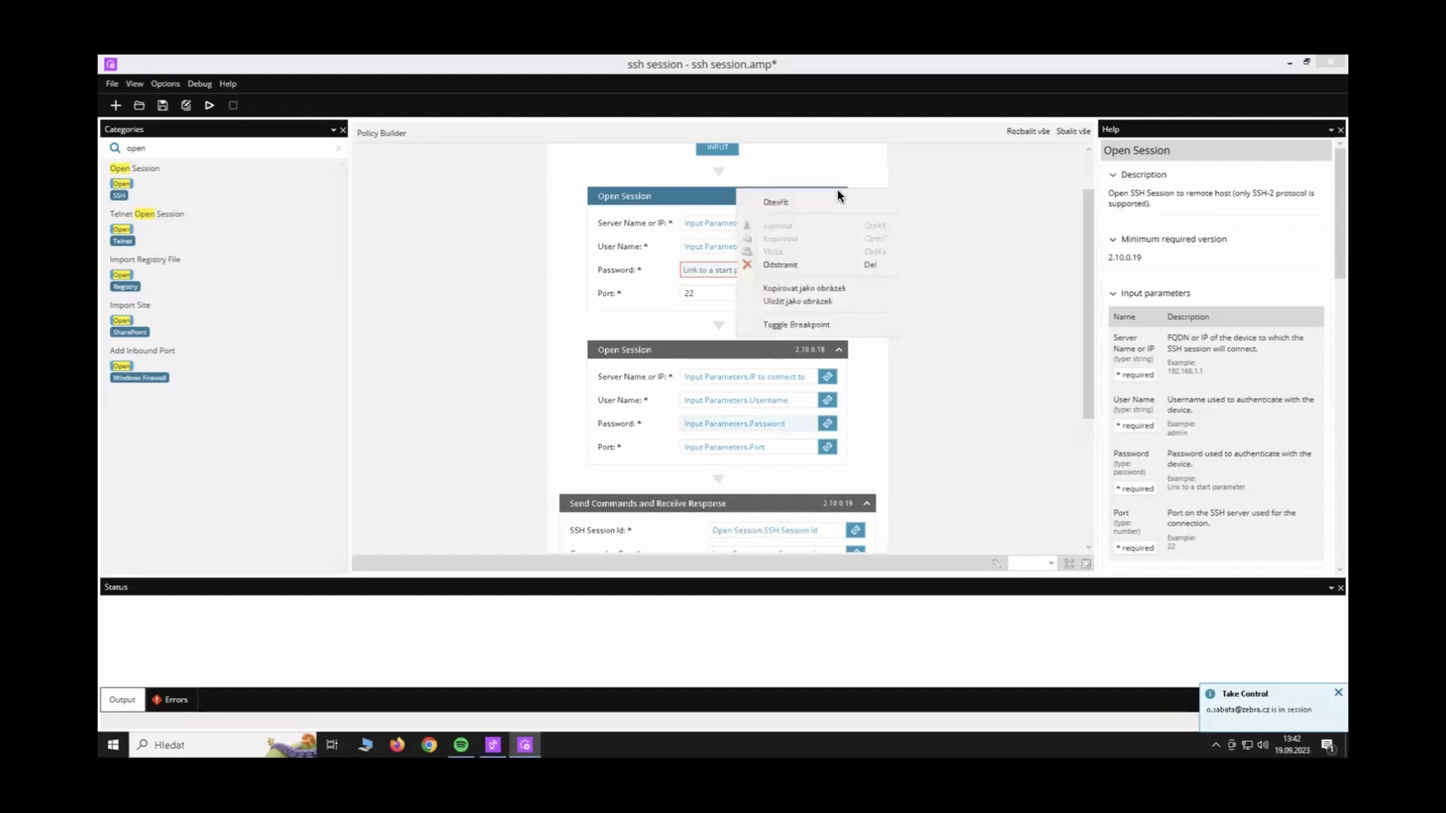
left_click(793, 262)
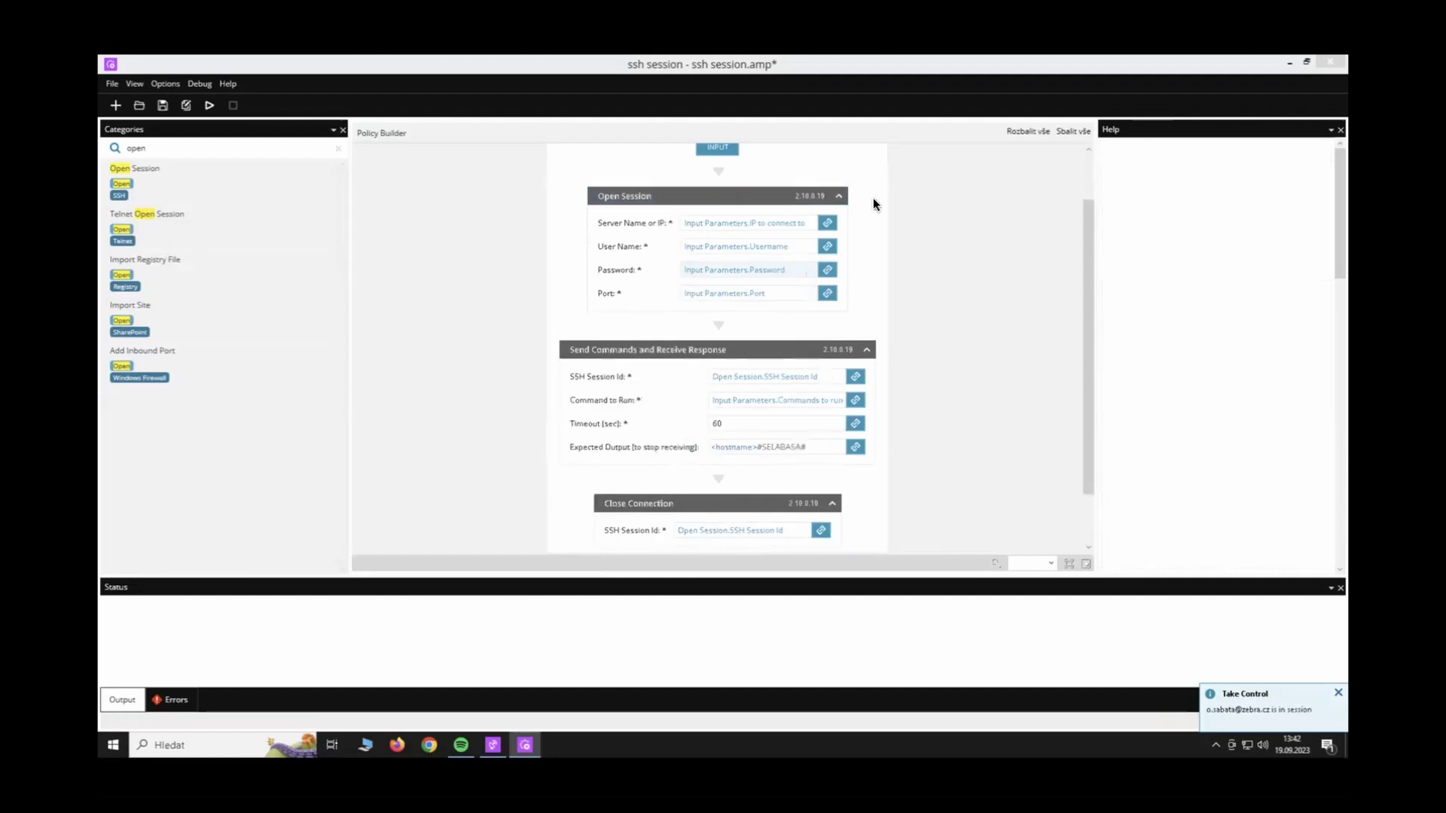
Review the remaining policy objects and search the object library for "send".
scroll(873, 203, "down", 2)
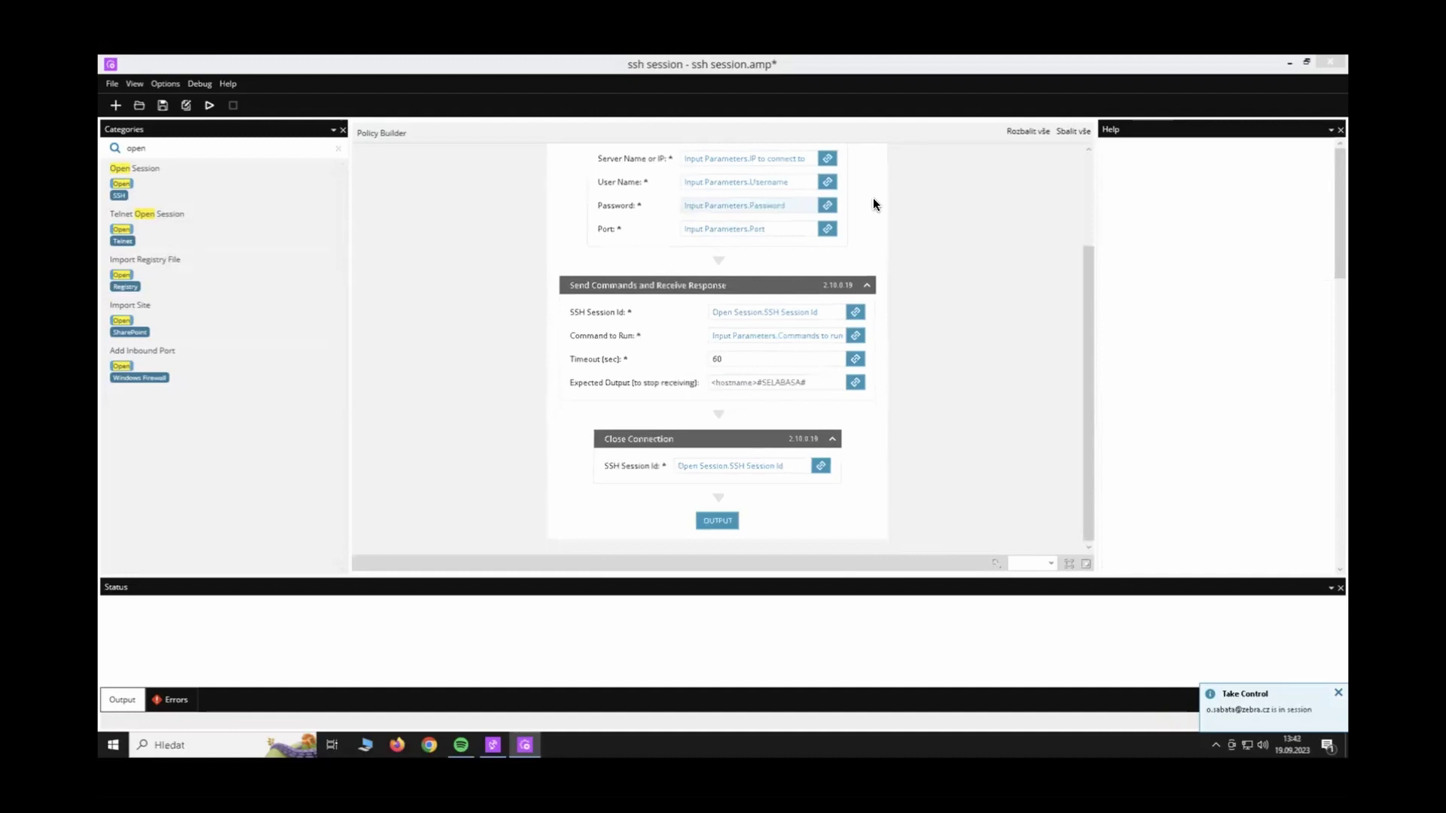
scroll(874, 204, "up", 3)
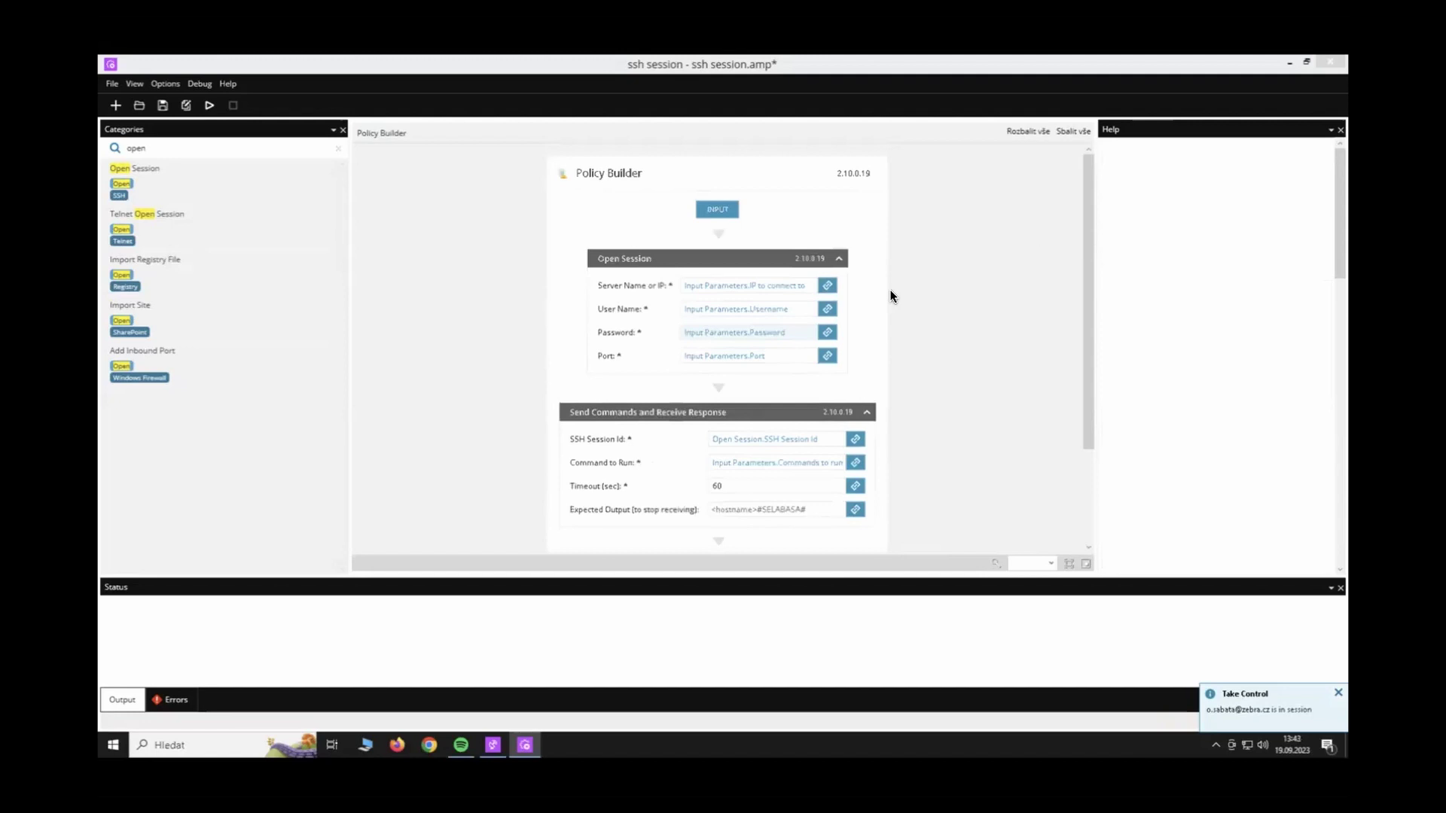
scroll(890, 292, "down", 3)
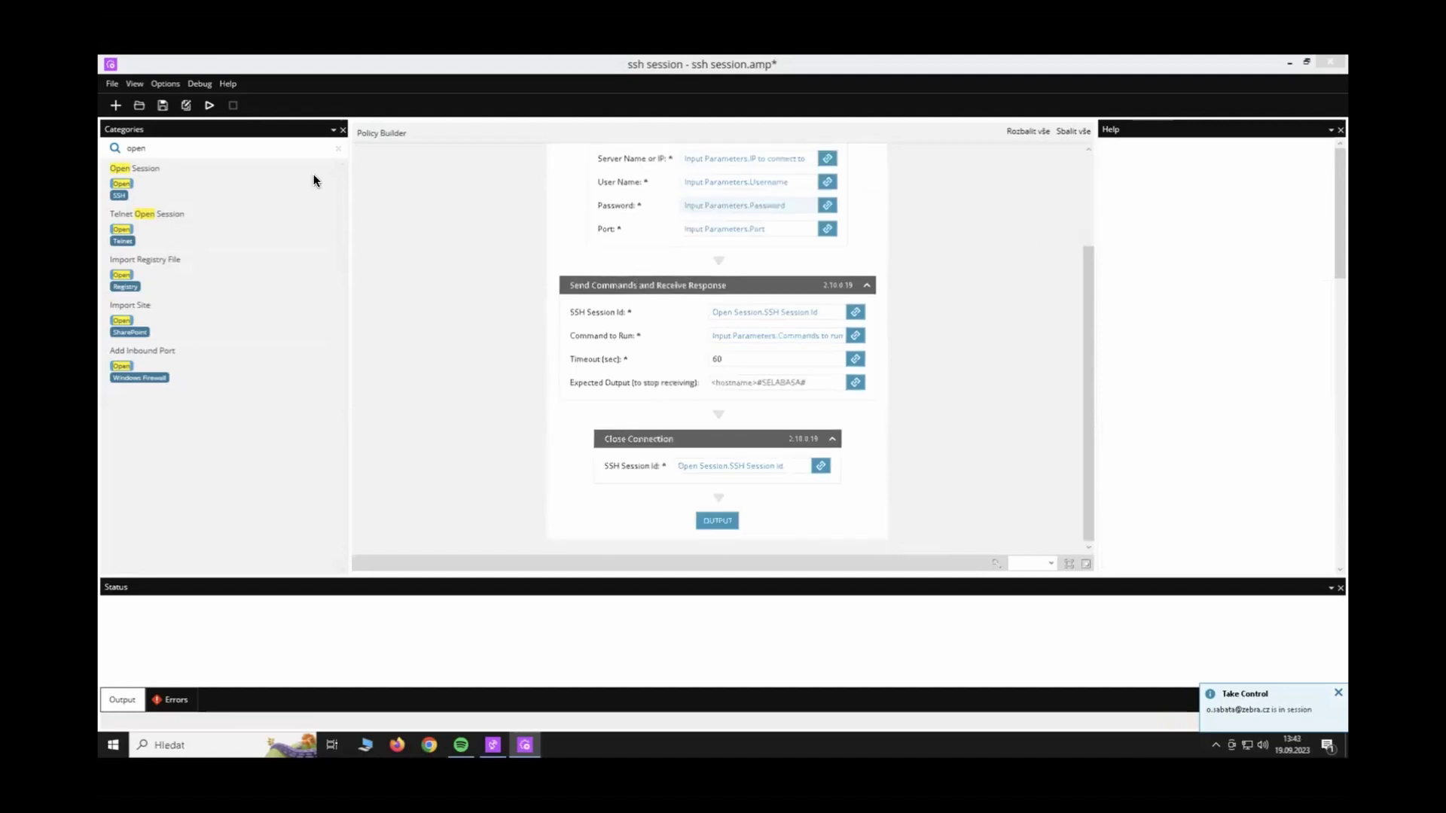
left_click(233, 148)
key("BackSpace")
key("BackSpace")
key("BackSpace")
key("BackSpace")
type("send")
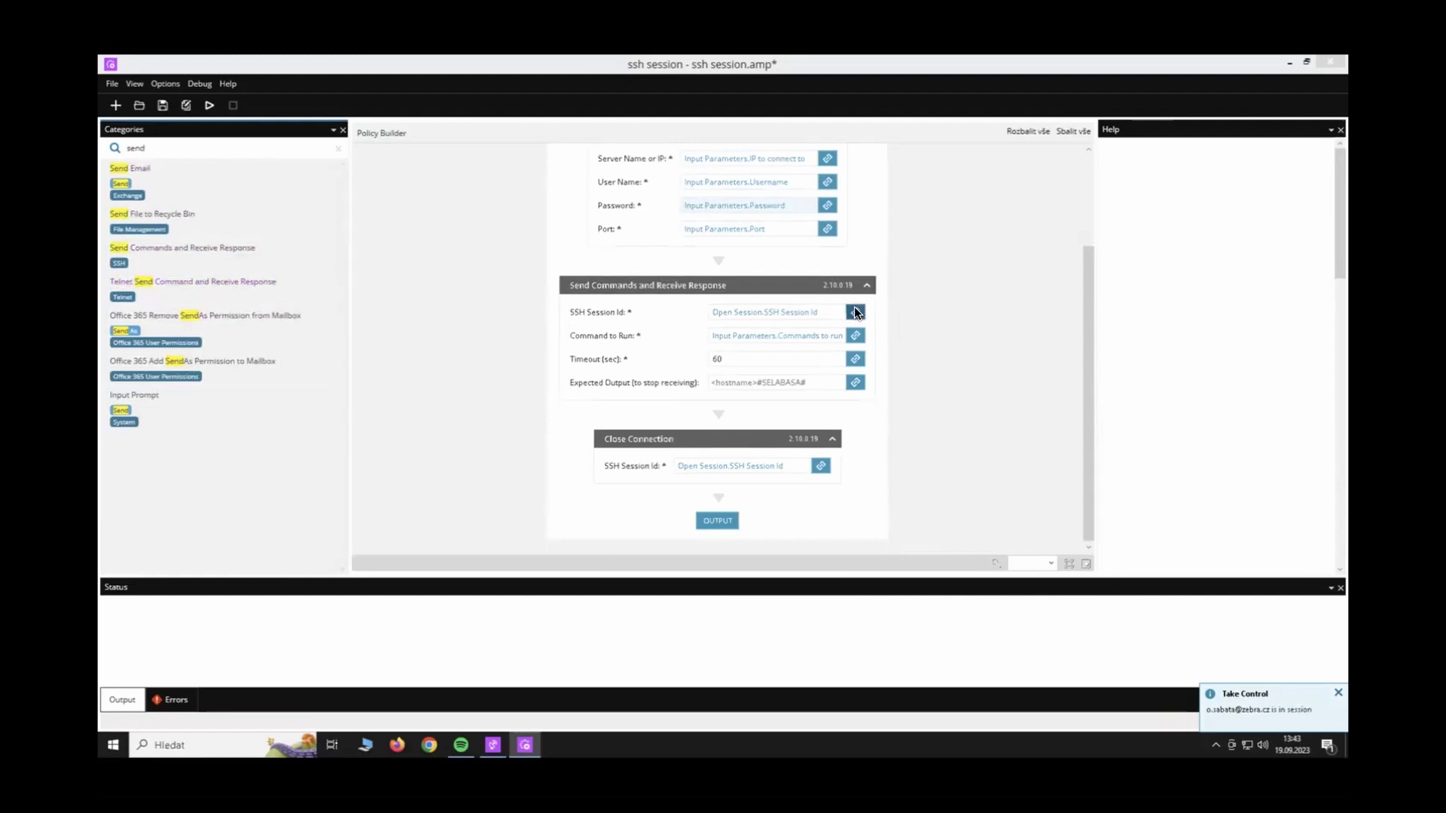
Check where Open Session offers the SSH Session Id as link for Send Commands and Receive Response, leaving the existing link as is.
scroll(850, 250, "up", 3)
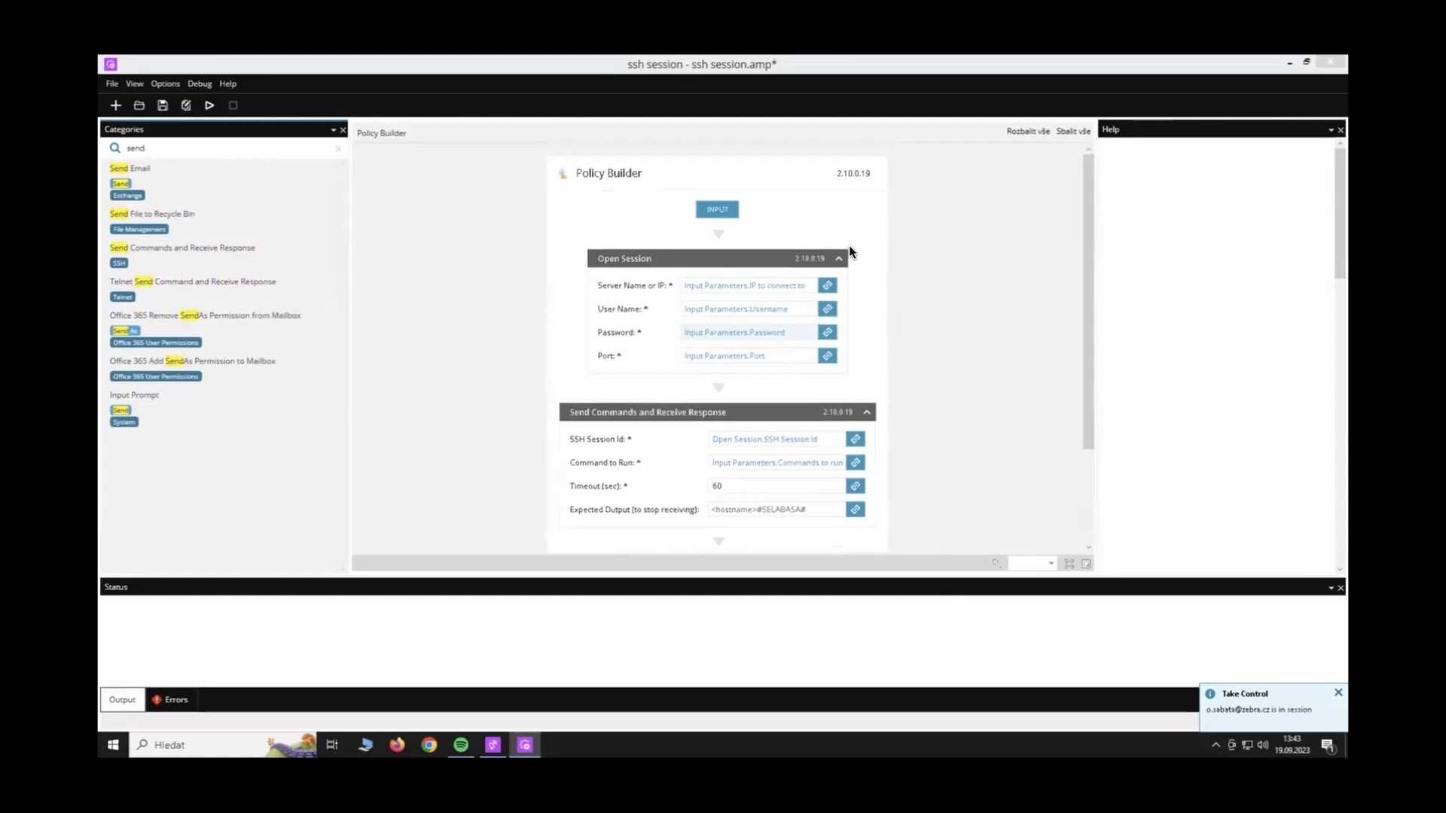
scroll(849, 251, "down", 3)
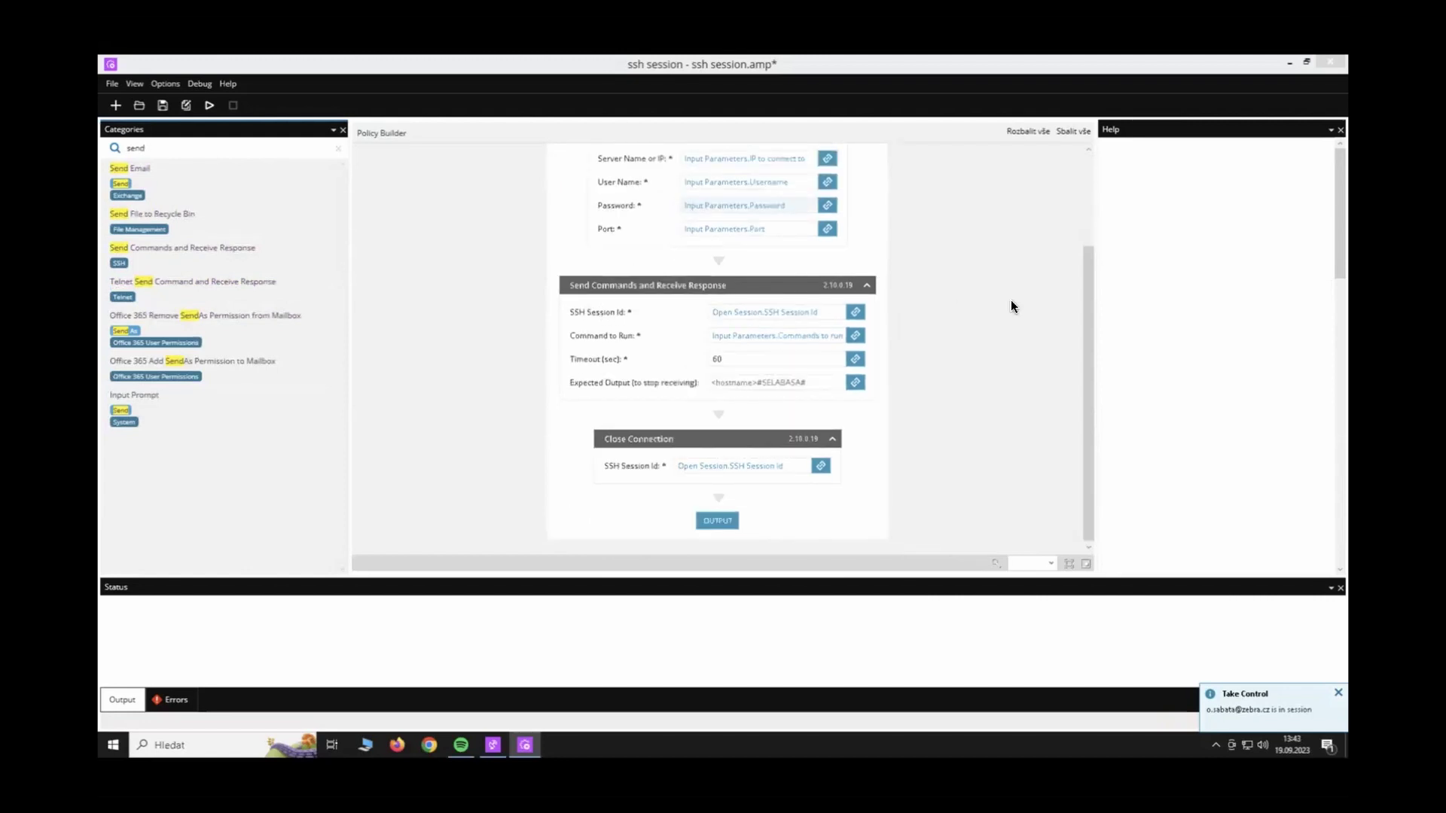
left_click(855, 312)
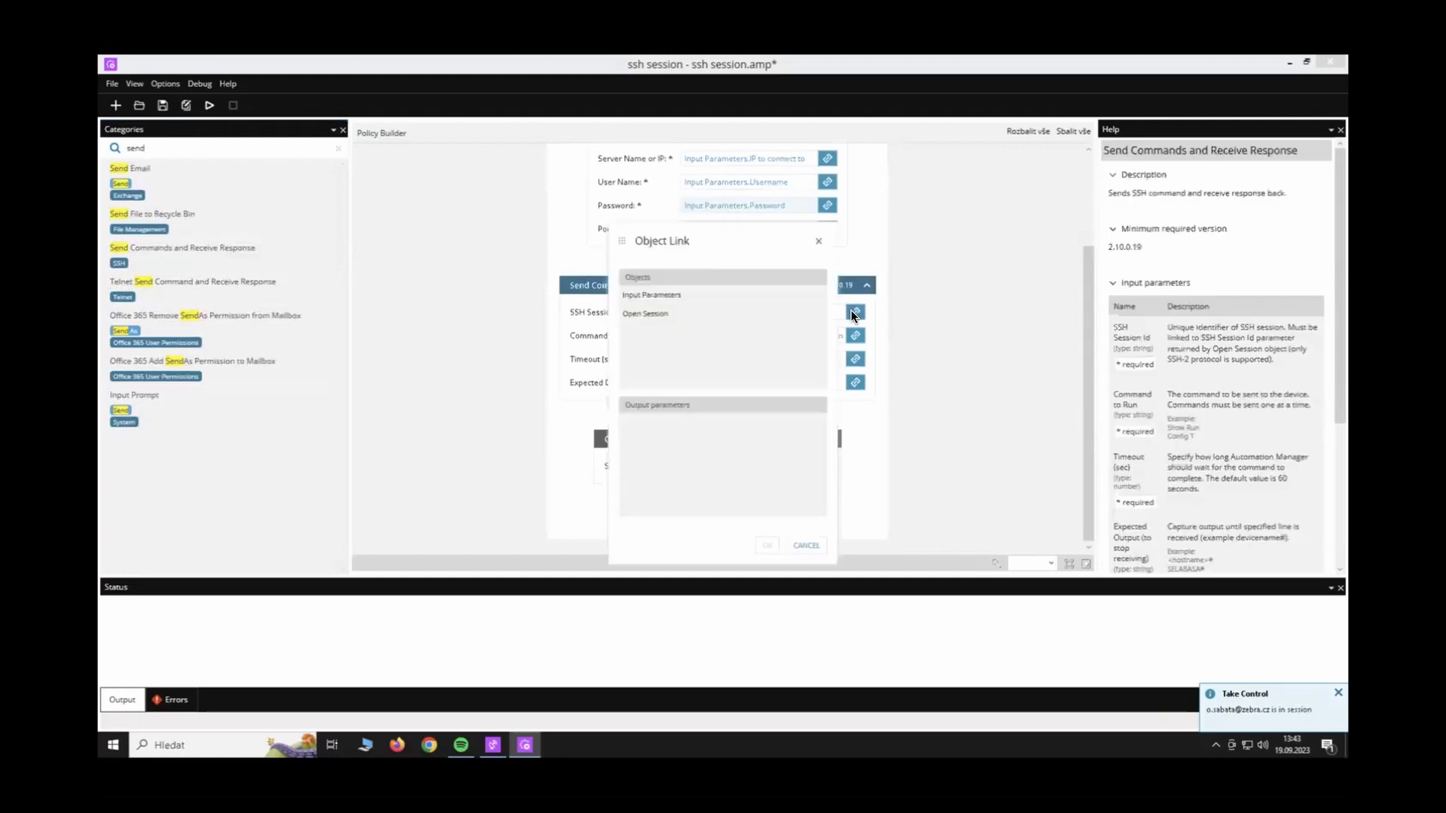
left_click(693, 314)
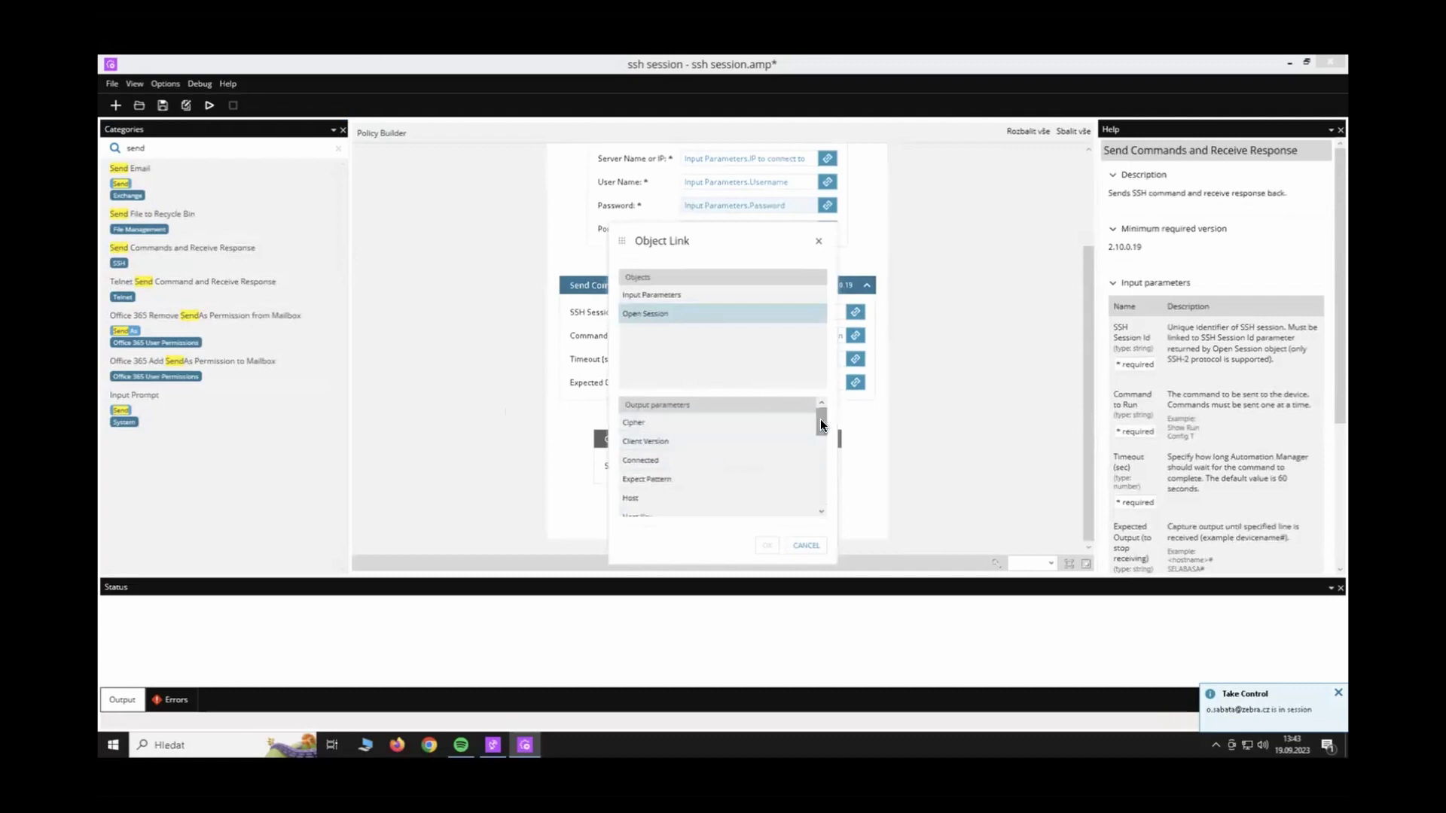
left_click_drag(820, 419, 830, 491)
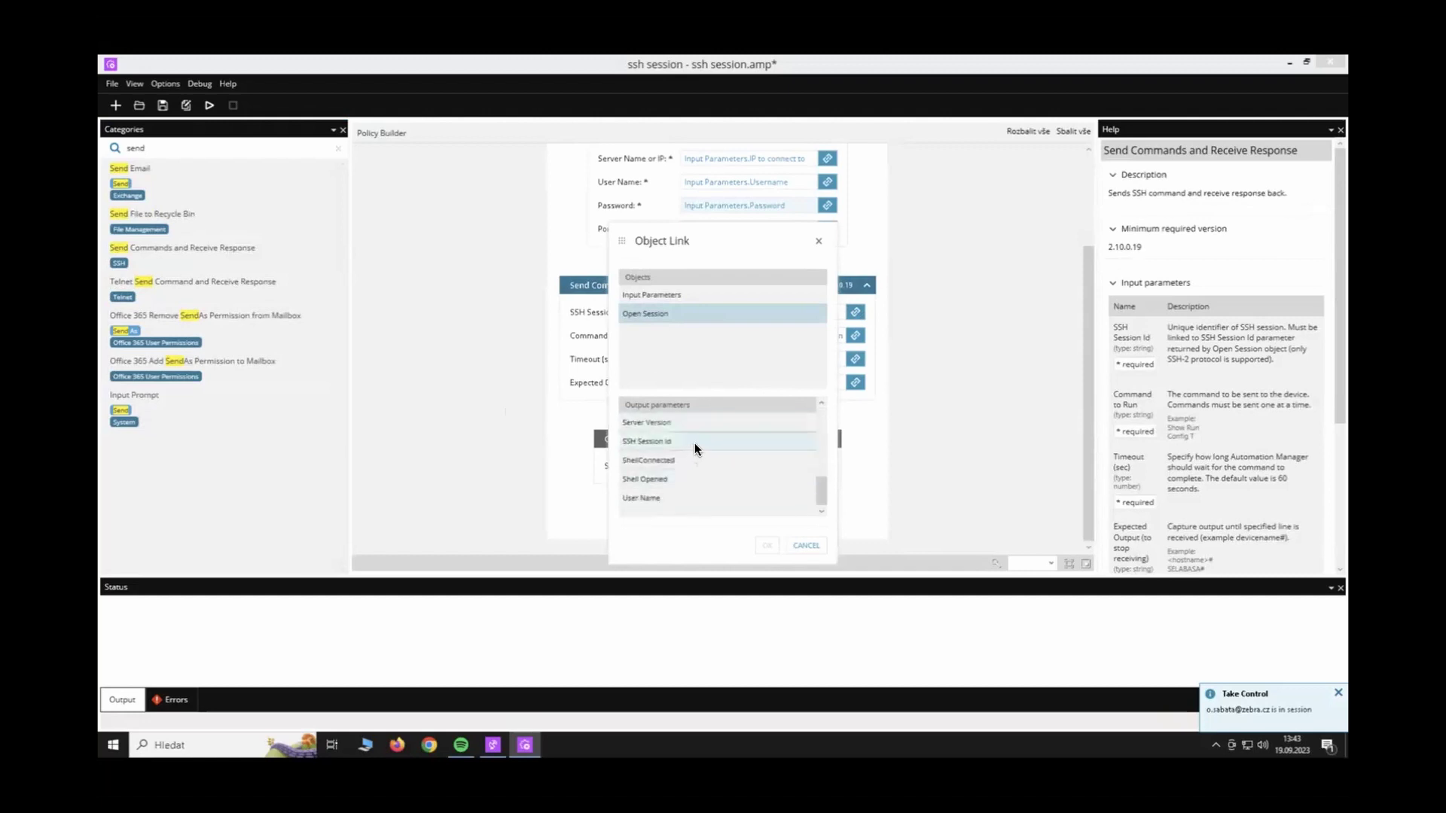
left_click(805, 545)
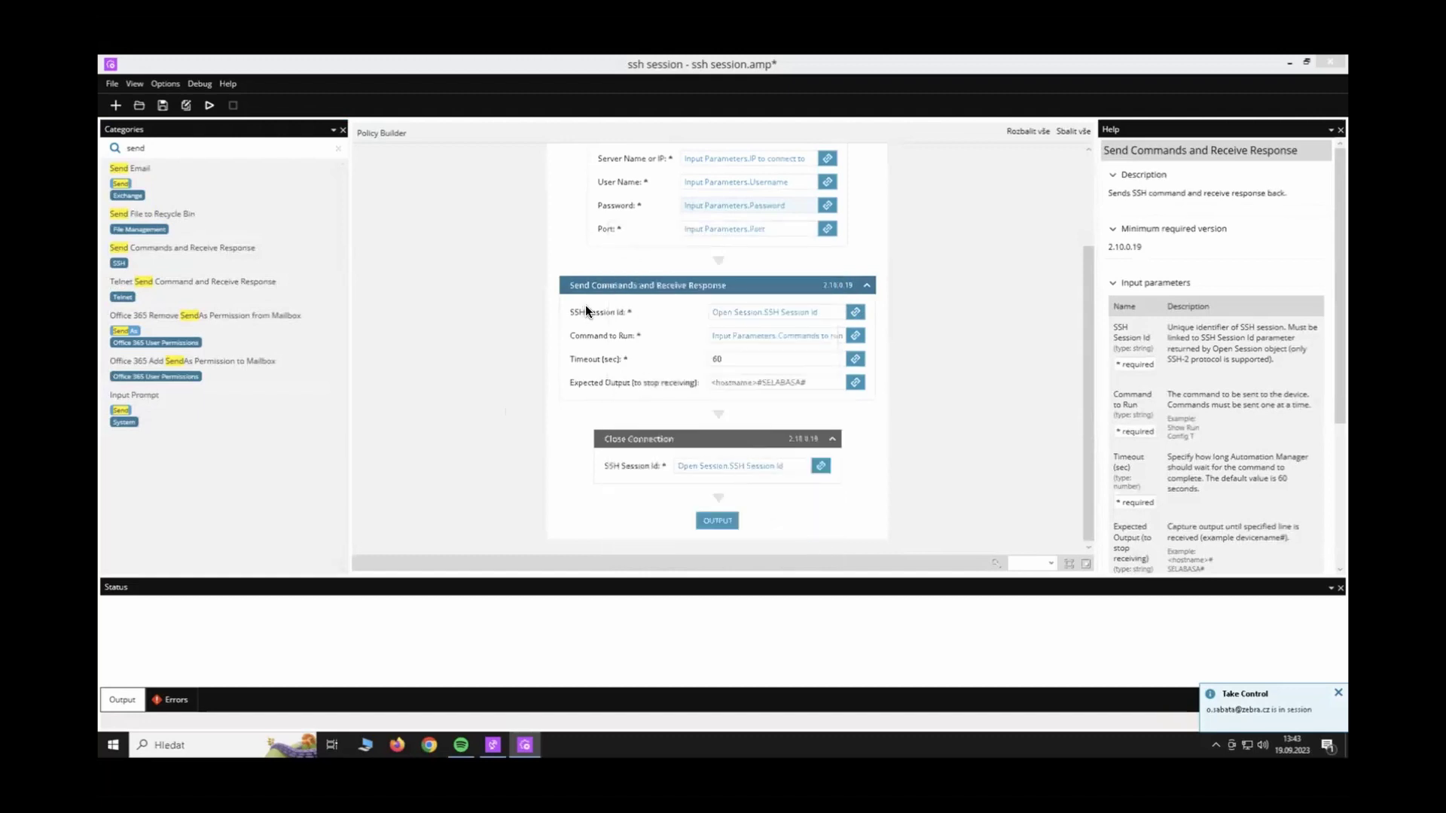
Check how Command to Run links to the input parameter "Commands to run", and cancel without changing the link.
left_click(856, 336)
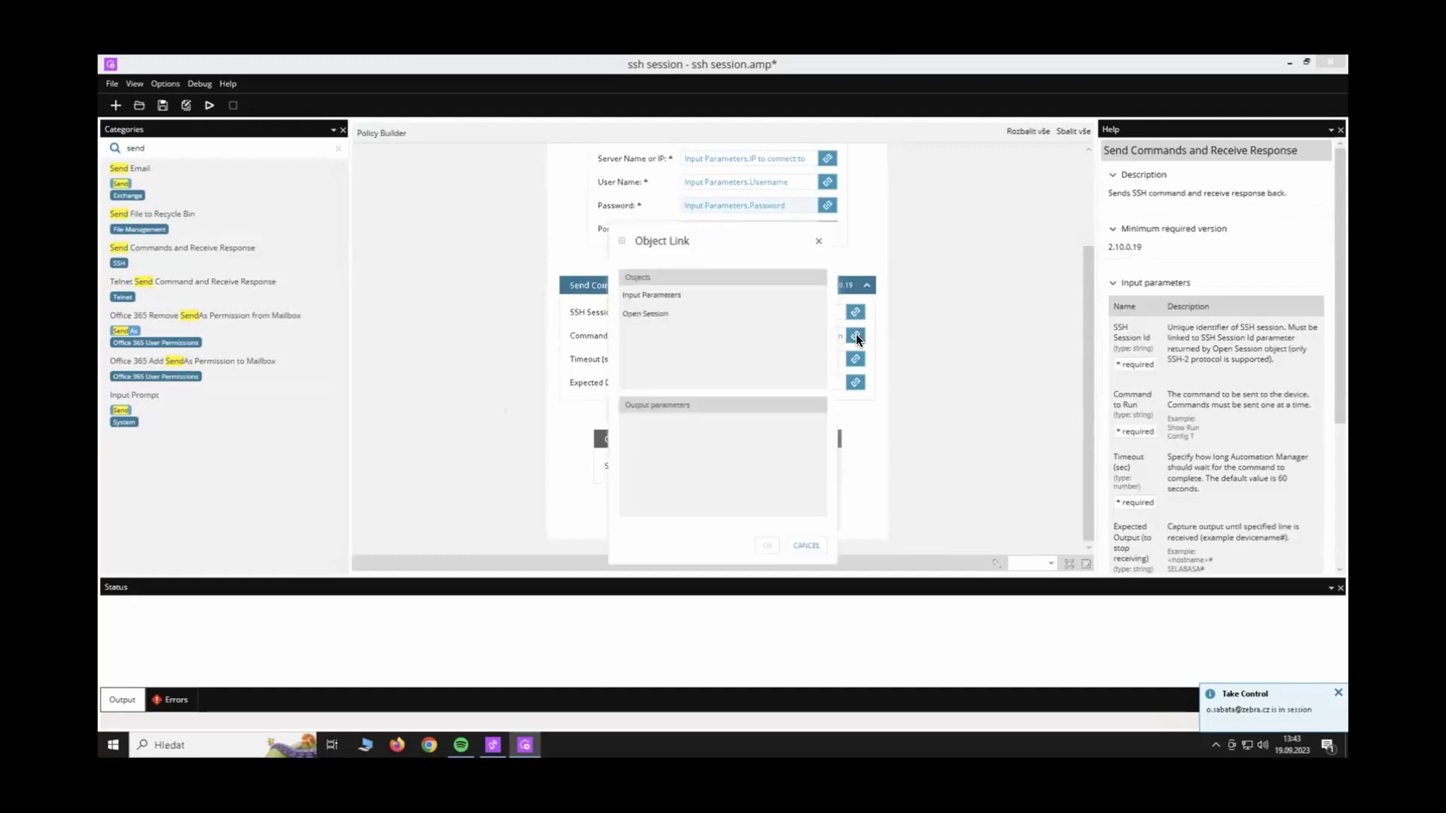
left_click(649, 297)
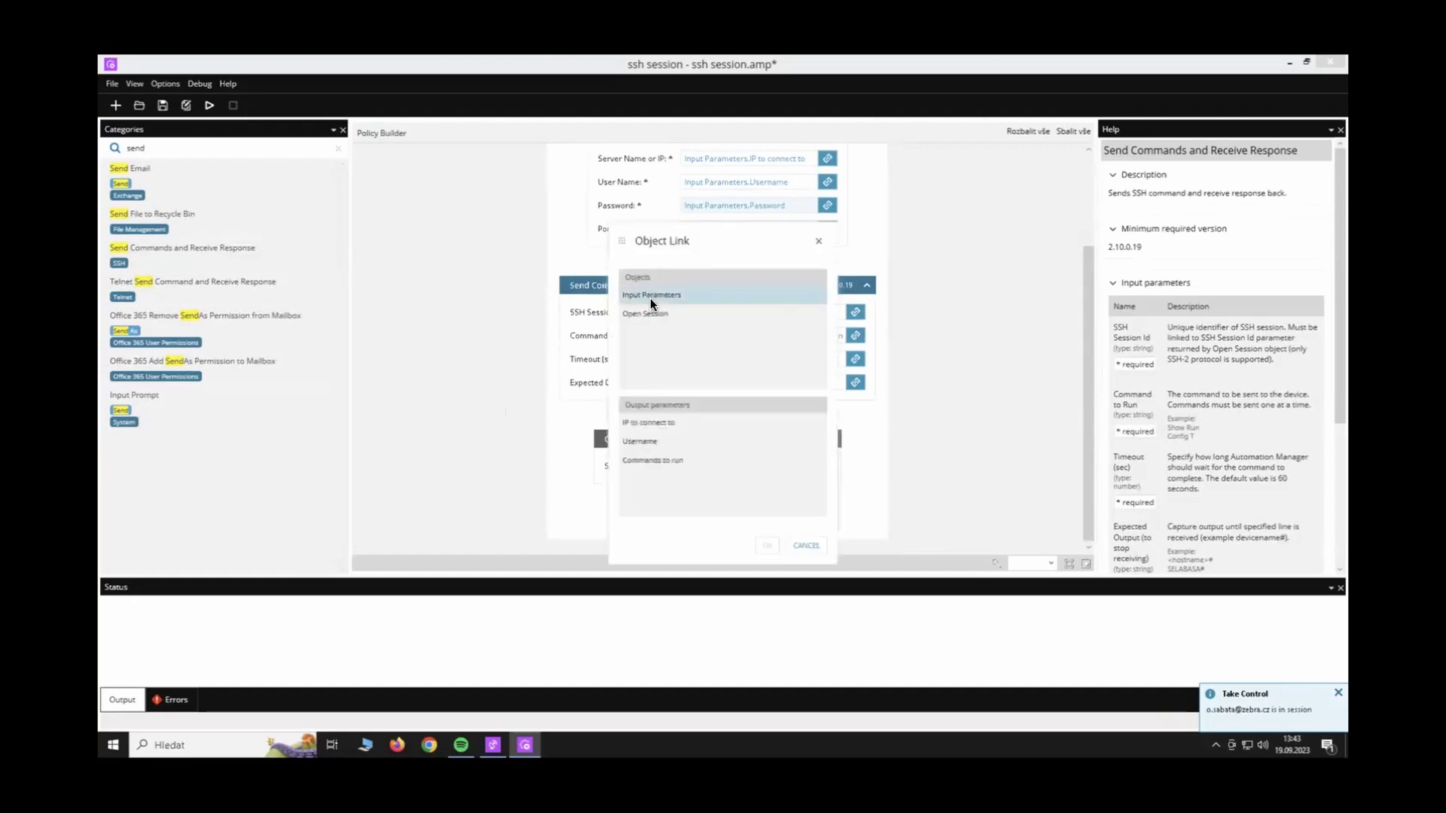
left_click(663, 460)
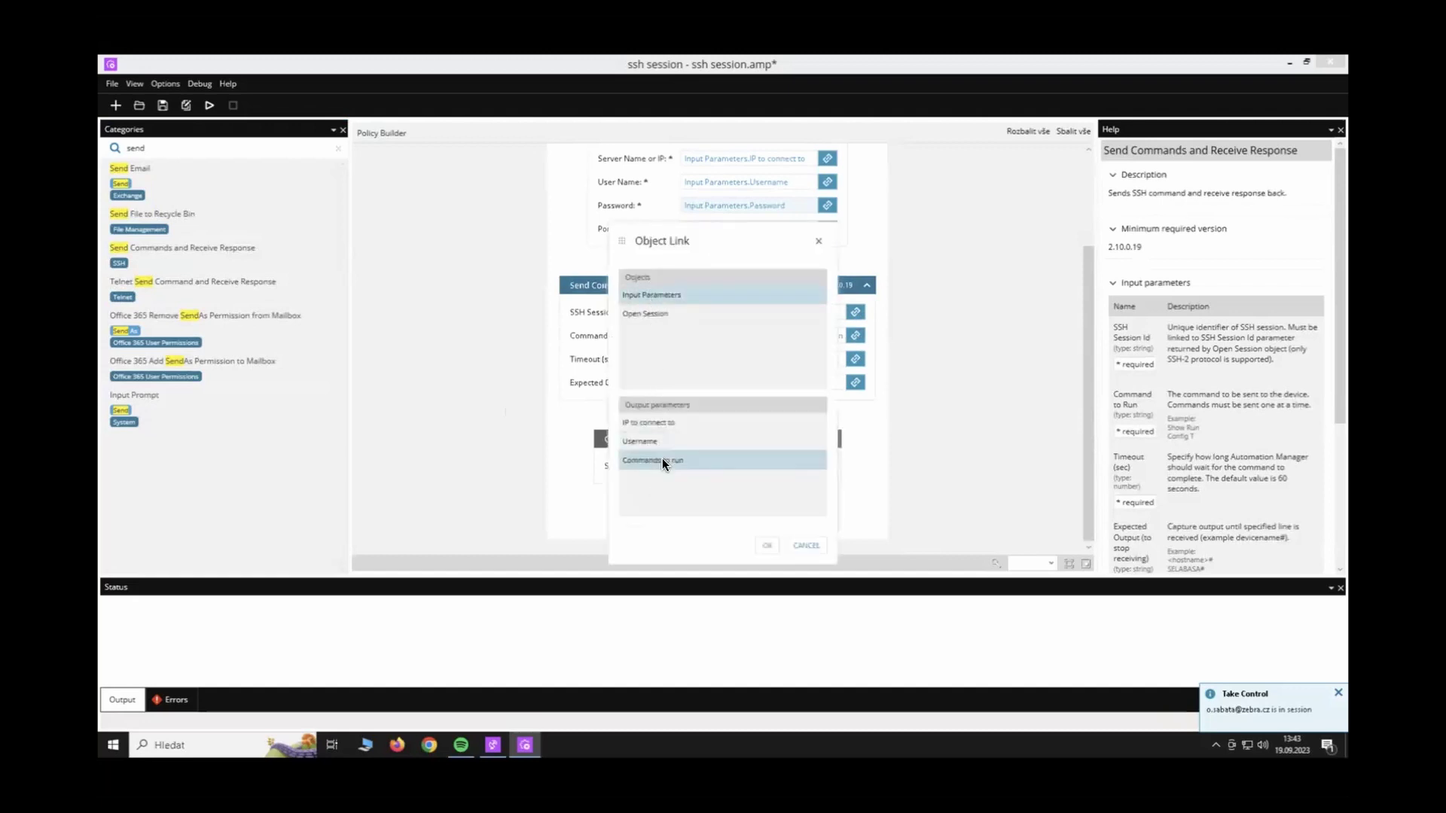
left_click(811, 547)
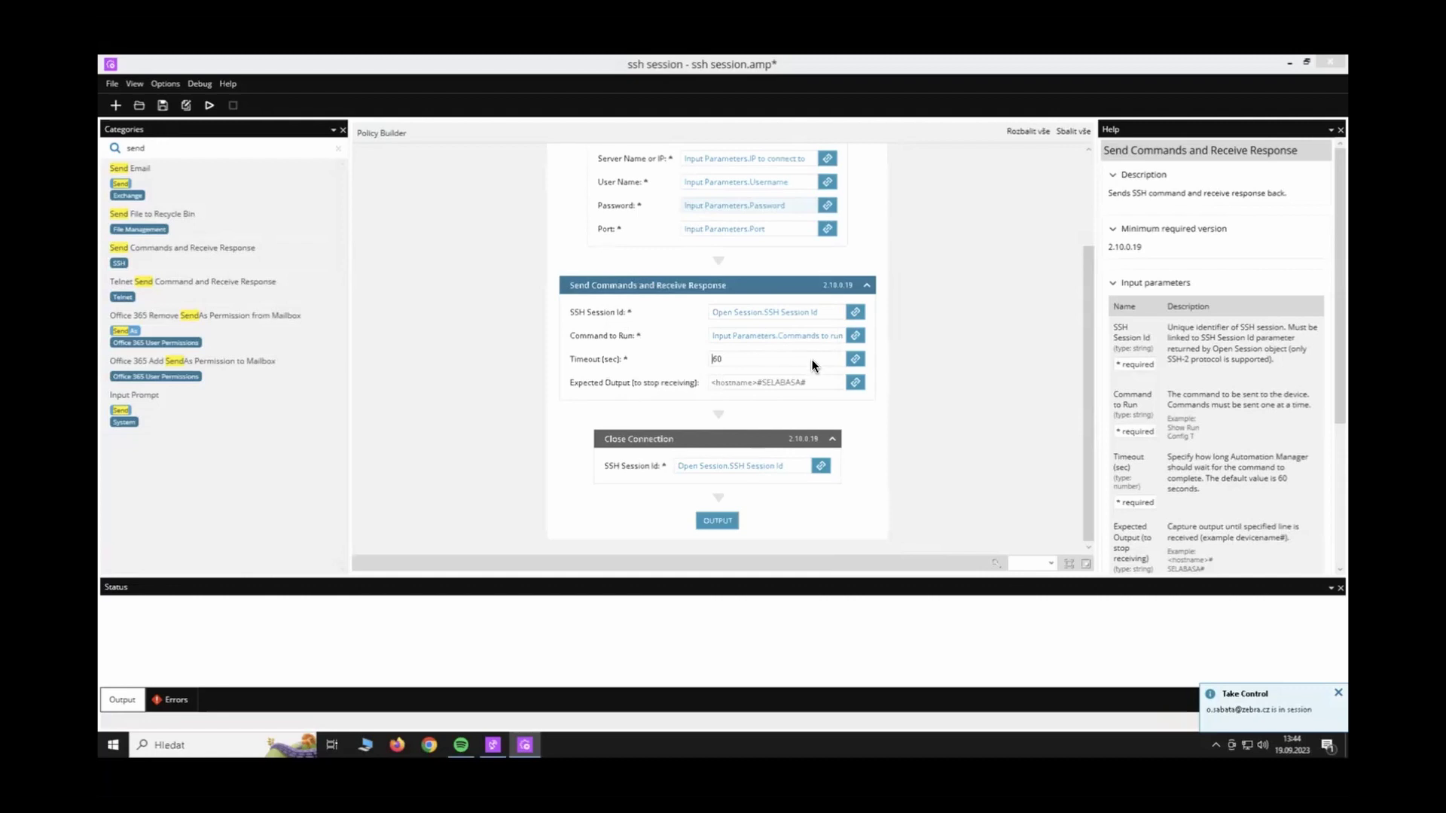
Replace the object search with "if" to look up the conditional control flow objects.
left_click(555, 431)
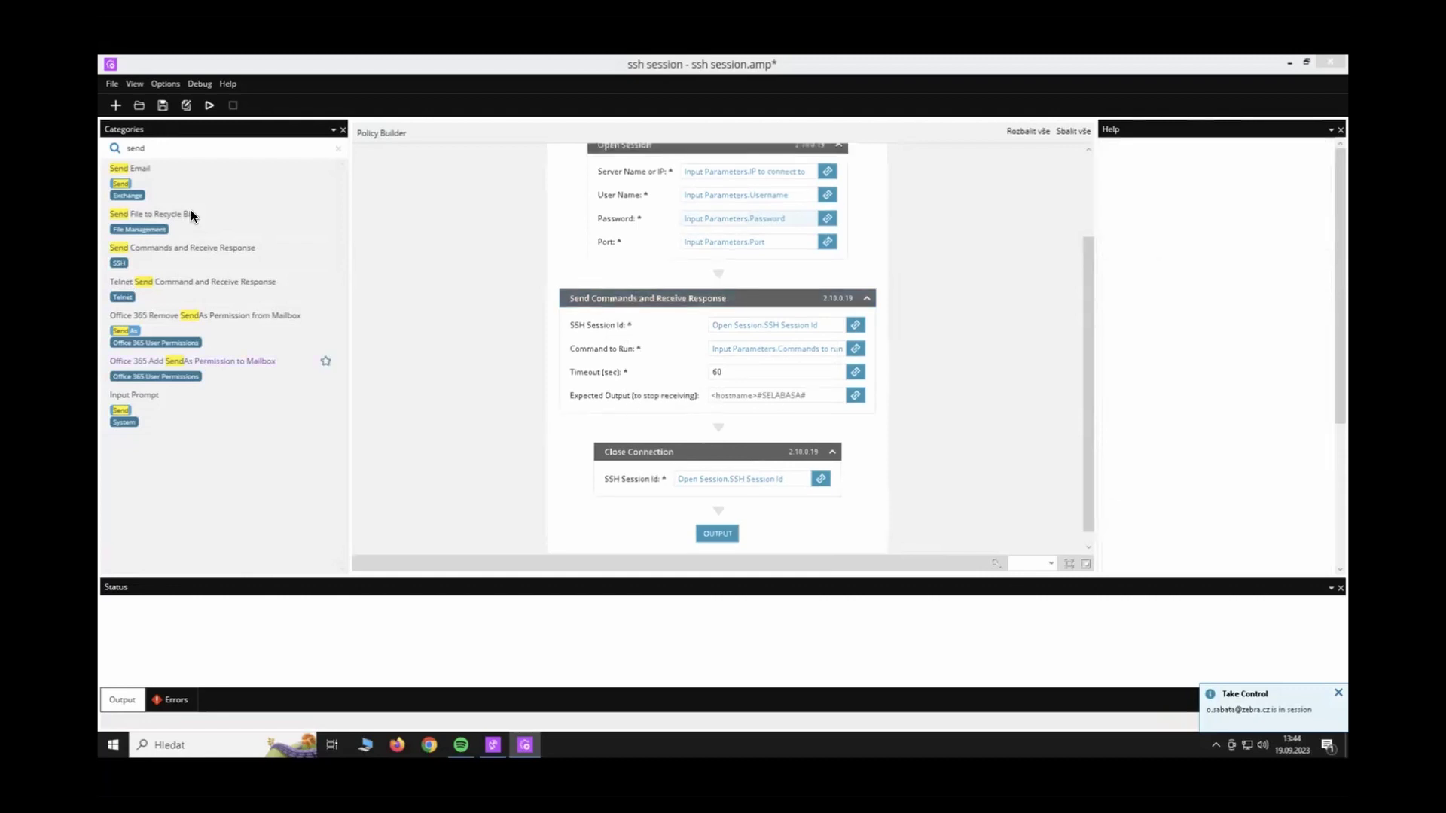
left_click(338, 150)
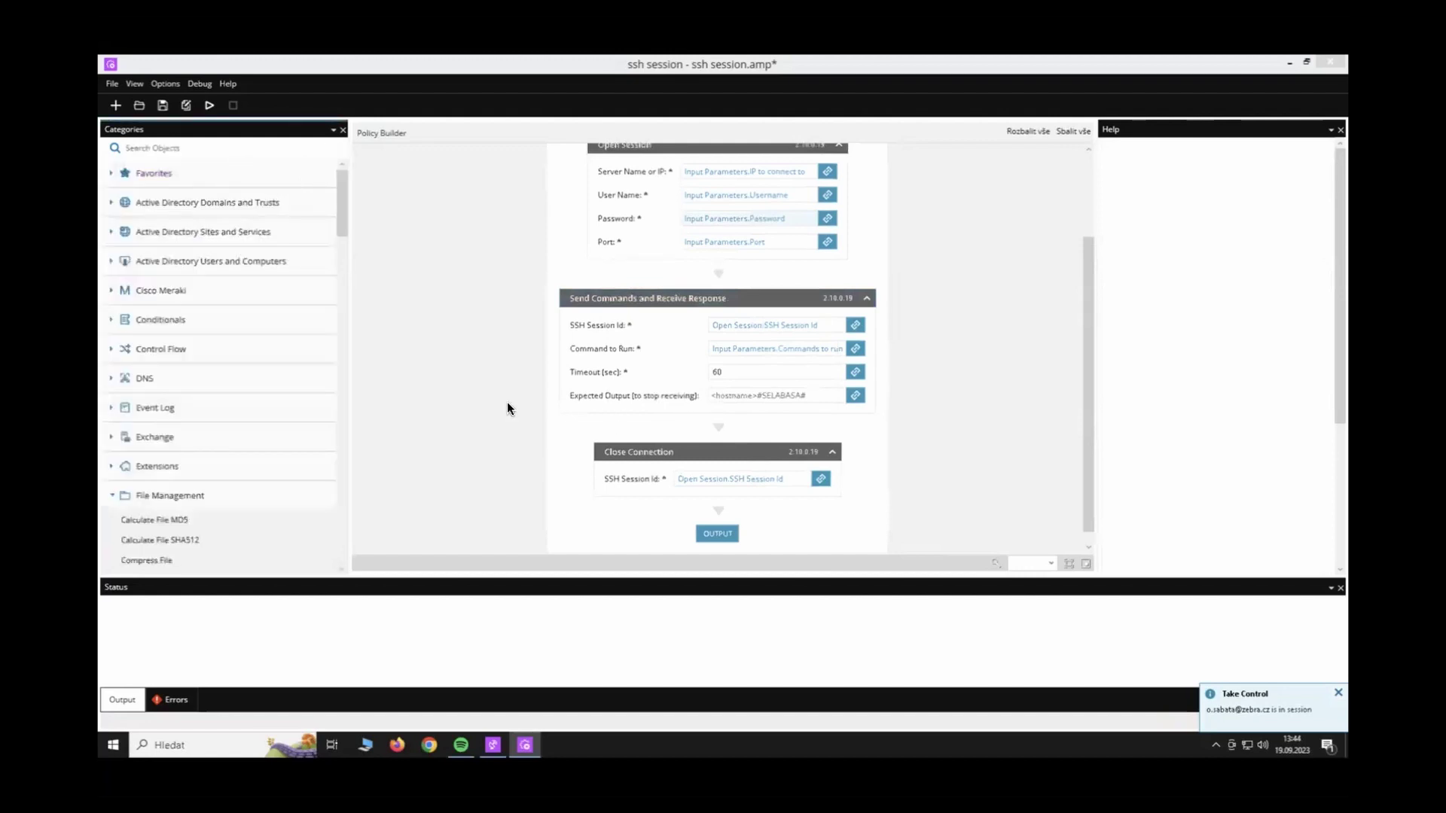
left_click(235, 149)
type("if")
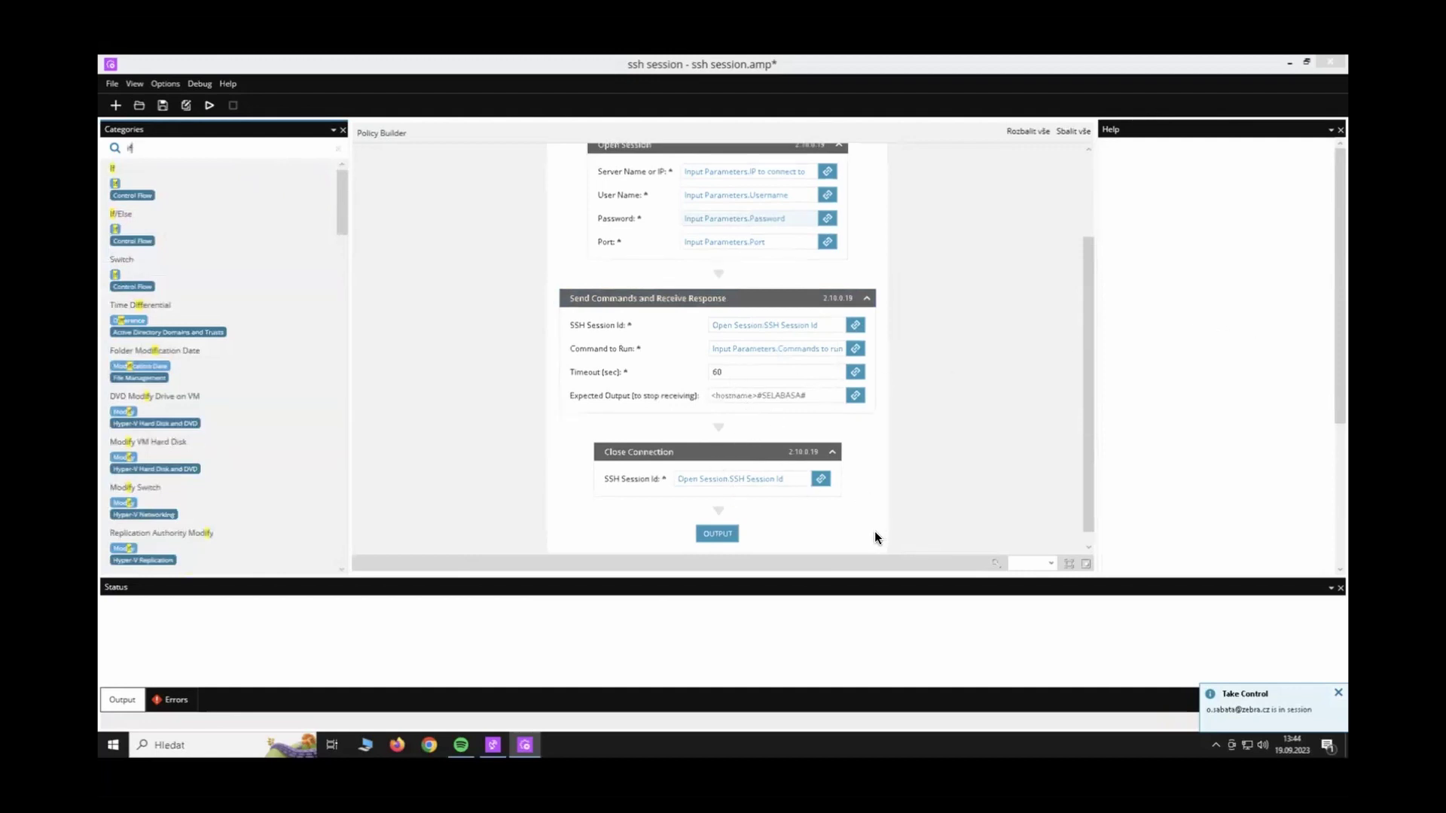
View the policy's output parameters and close the list without adding any.
left_click(720, 533)
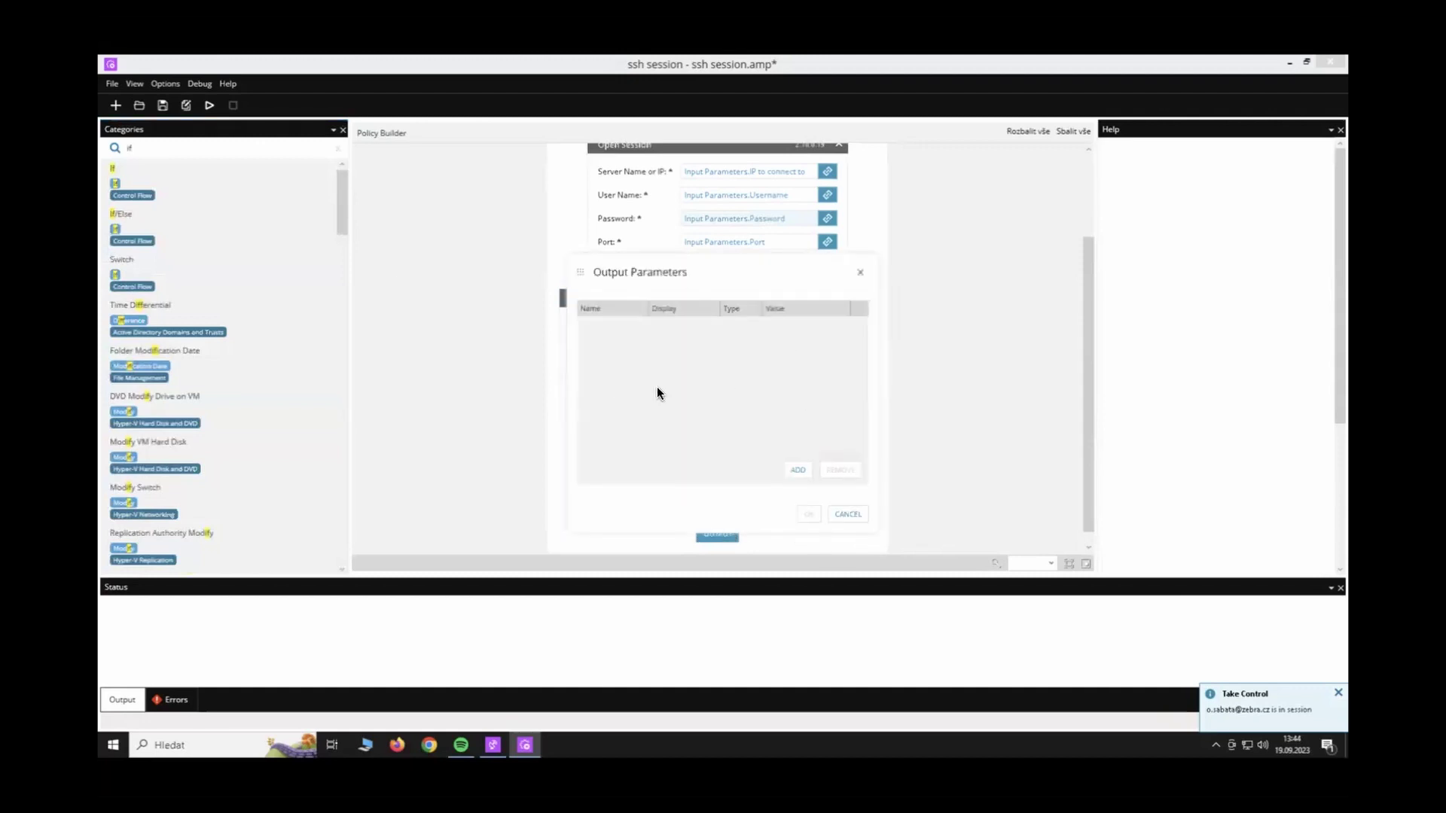
left_click(861, 273)
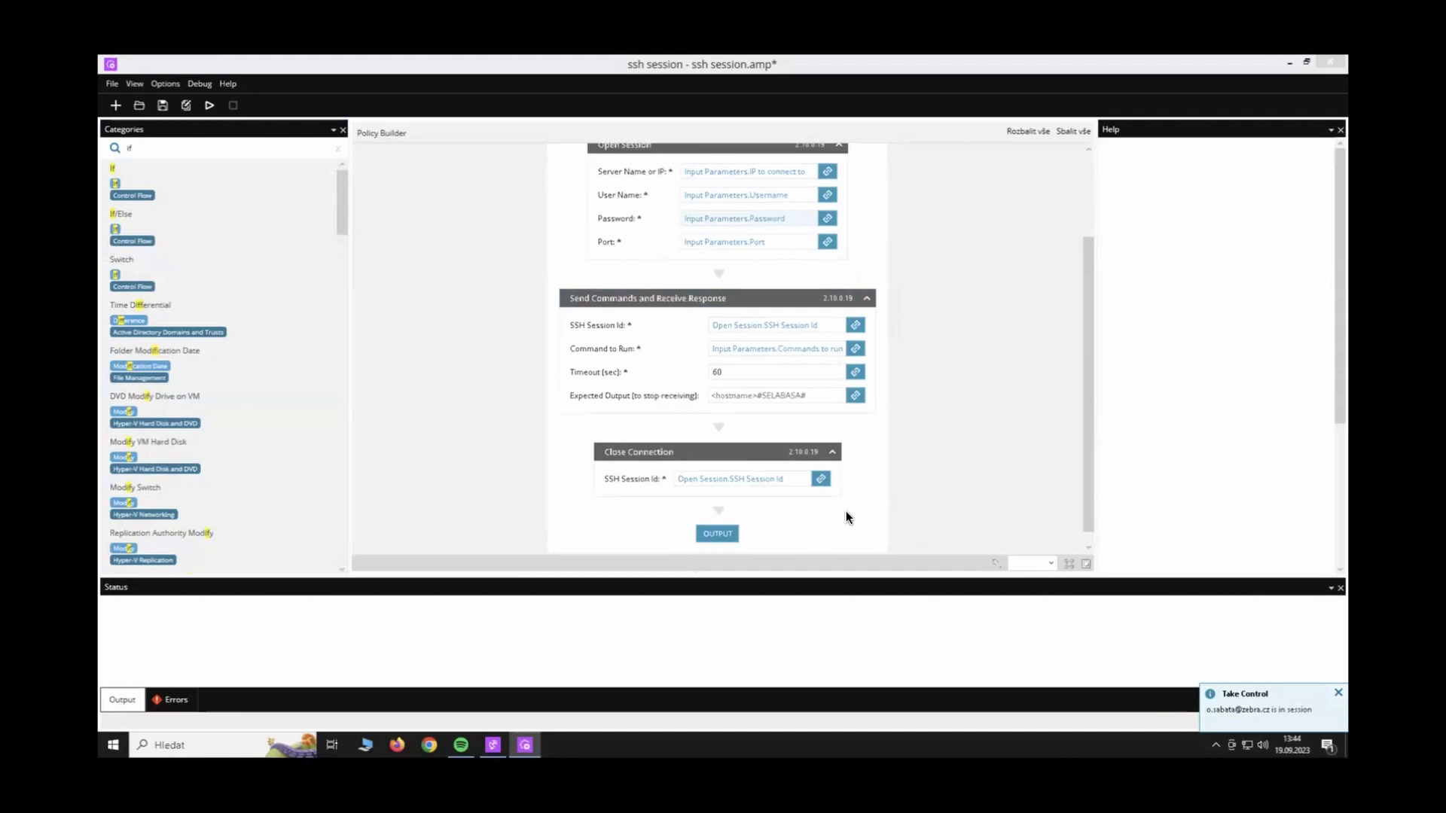
Replace the object search with "close" to look up the SSH Close Connection object.
scroll(926, 483, "down", 1)
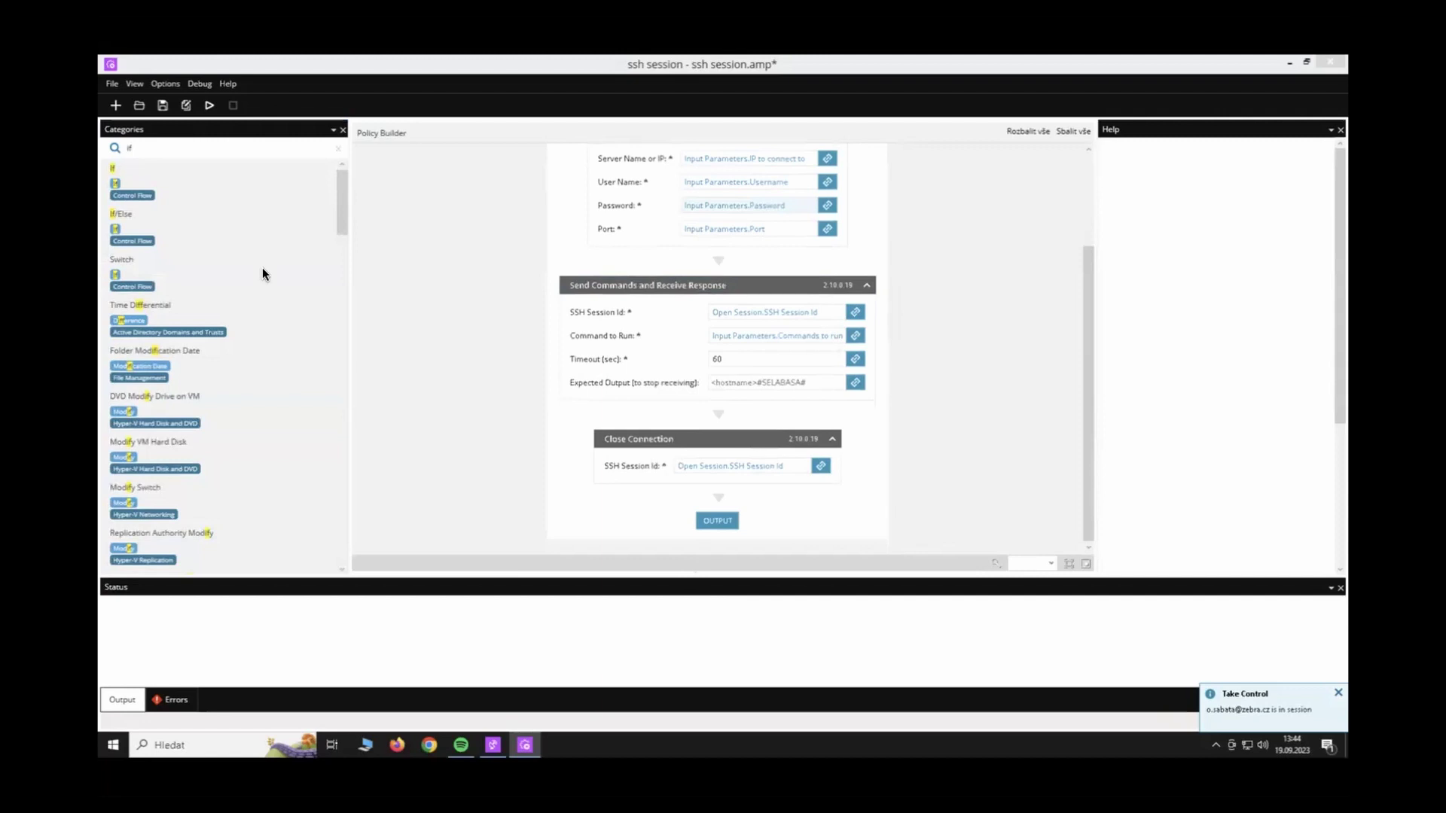
left_click(337, 147)
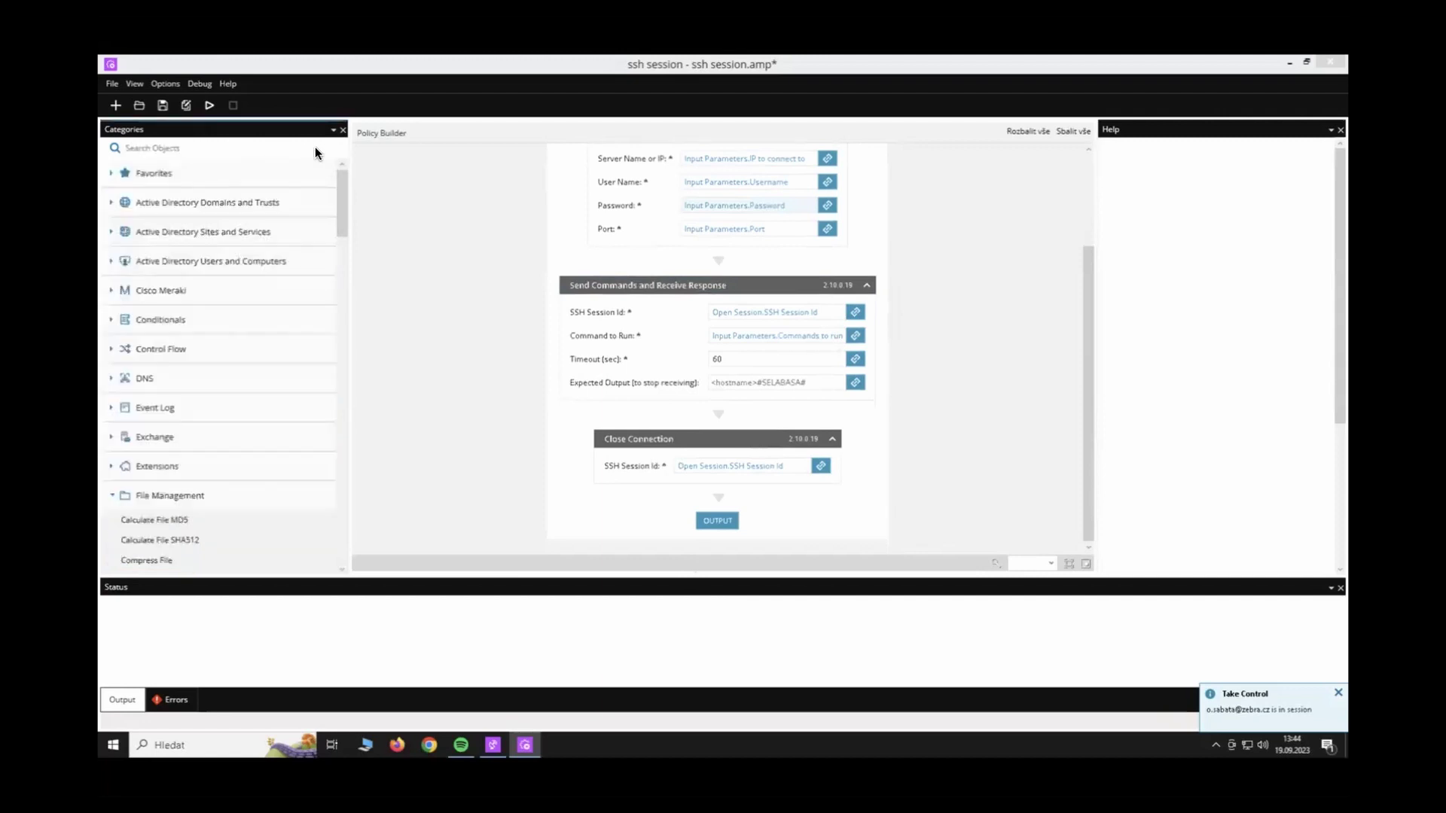
type("close")
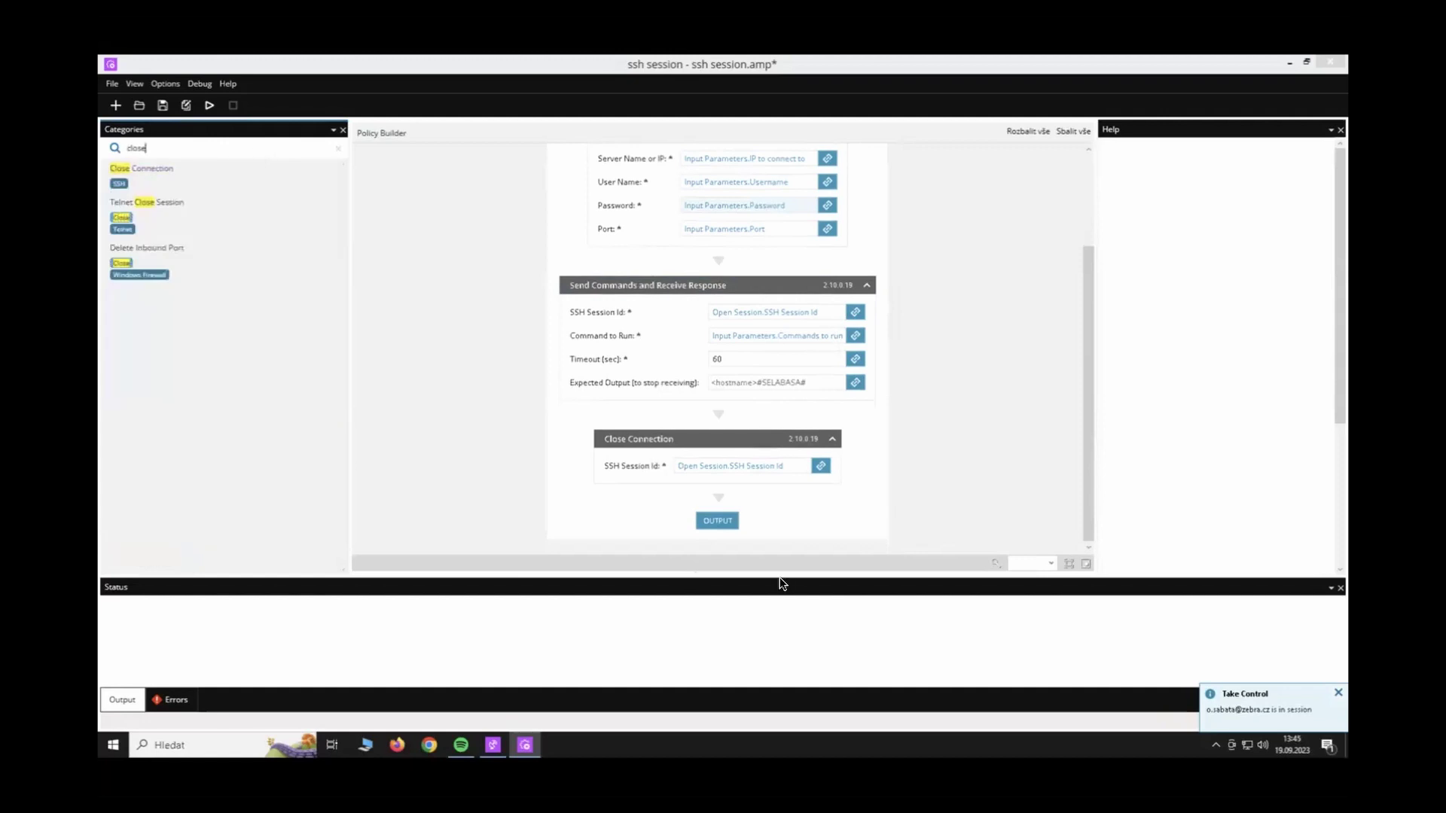
Check how Close Connection's SSH Session Id links to the Open Session output parameters, and cancel without changing the link.
left_click(820, 466)
left_click(666, 309)
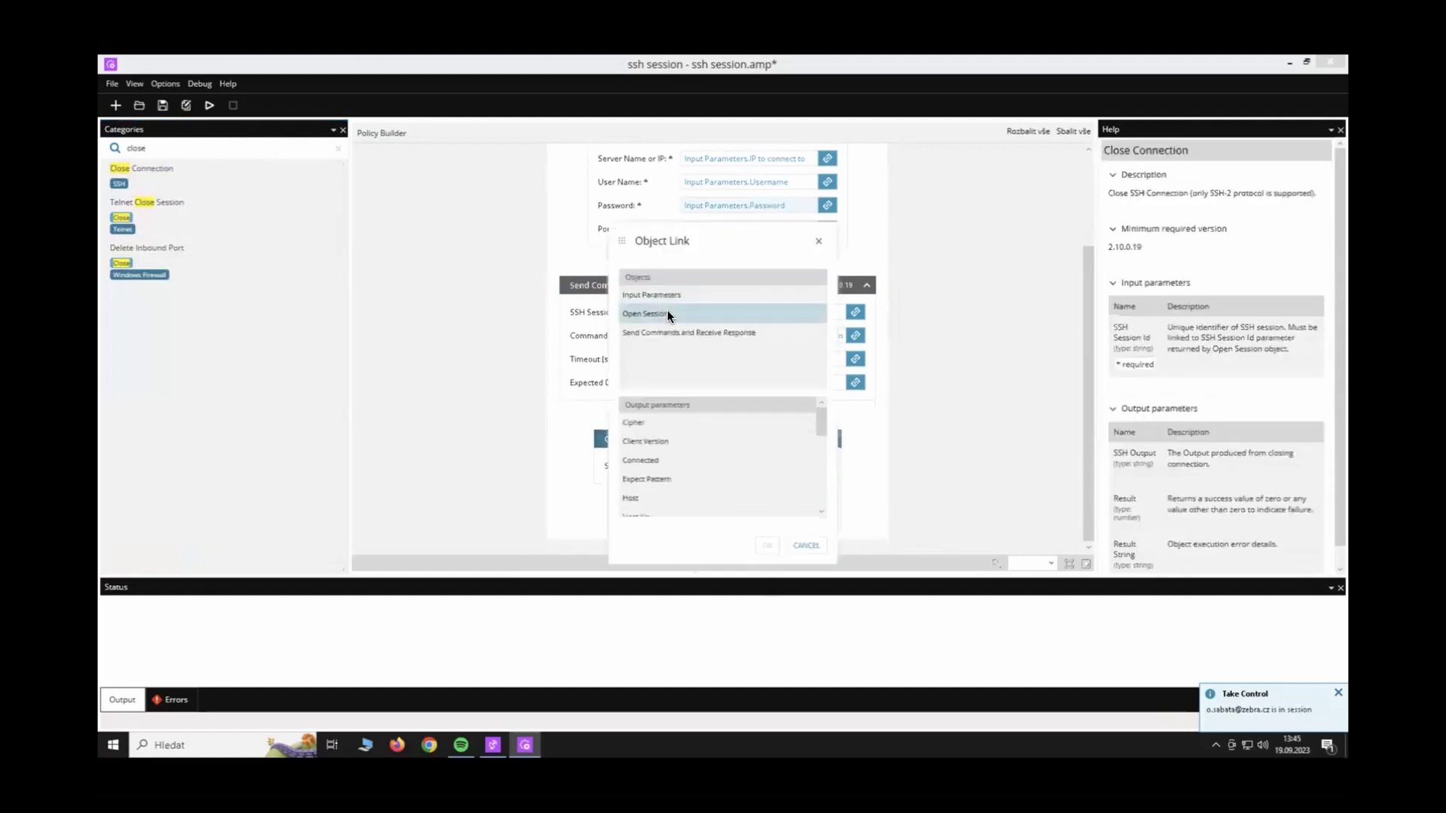
scroll(675, 466, "down", 3)
left_click(784, 503)
left_click(803, 544)
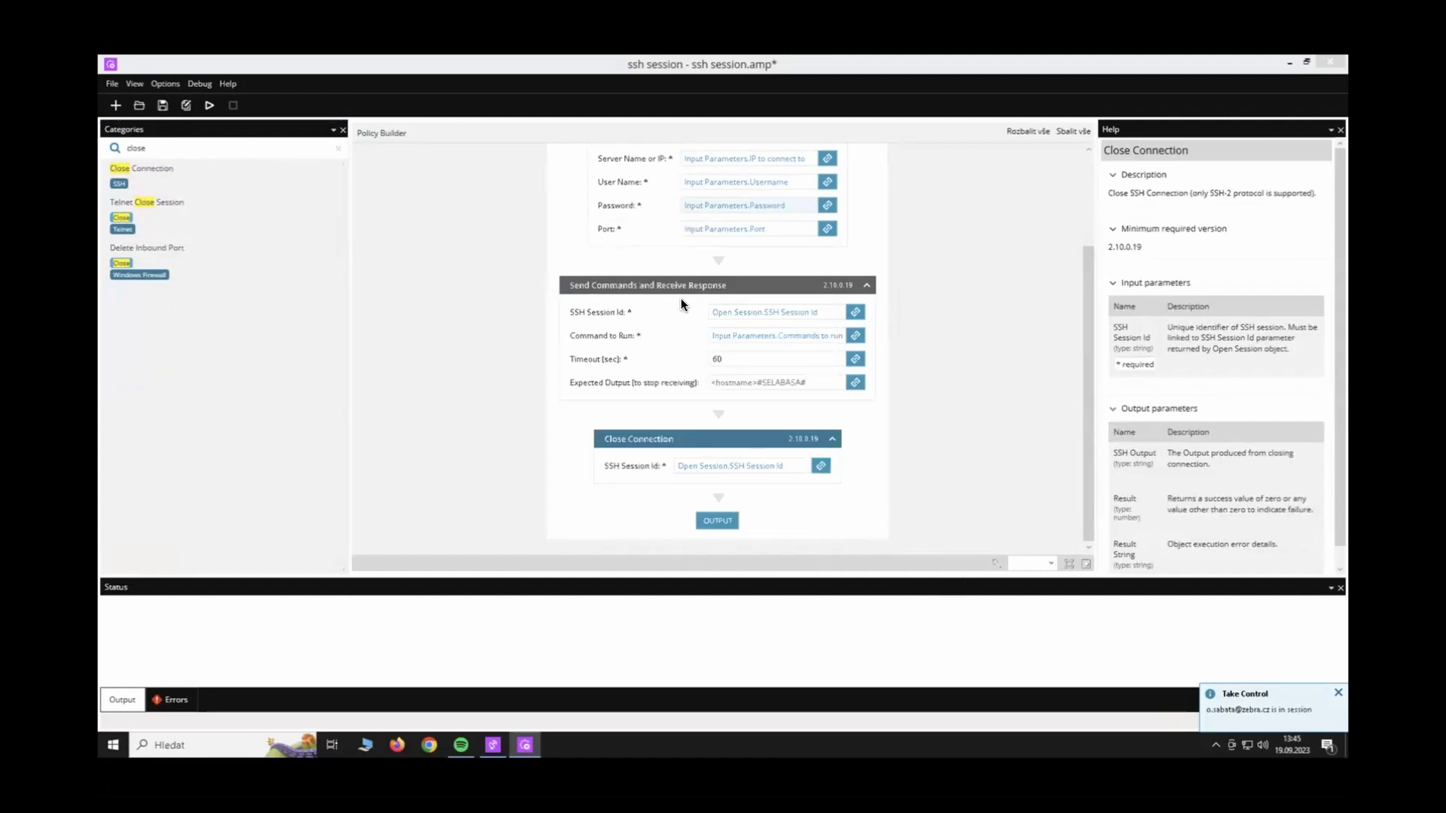
scroll(680, 298, "up", 3)
scroll(681, 298, "down", 3)
scroll(680, 299, "up", 1)
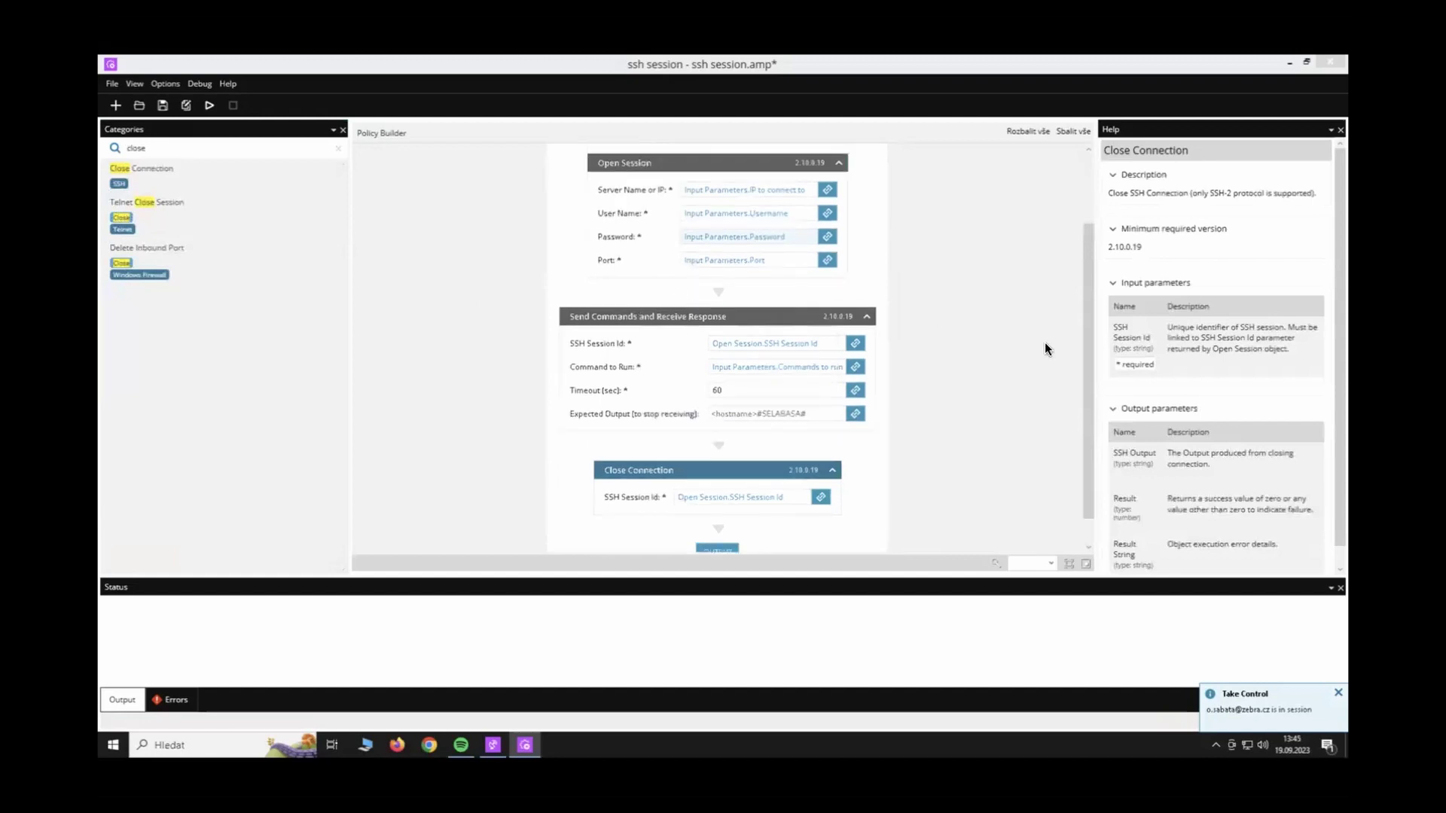
left_click_drag(1089, 360, 1089, 346)
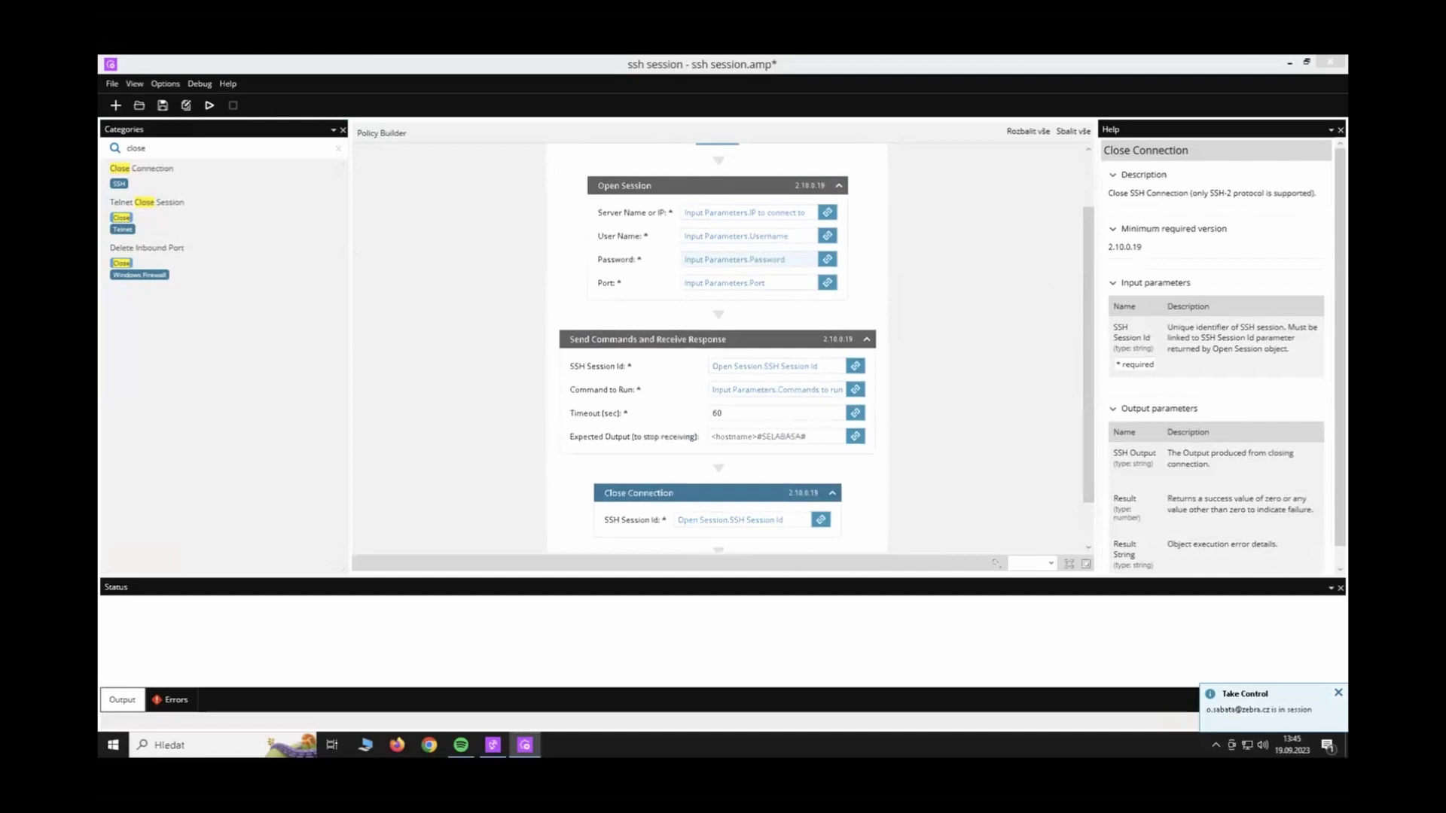
Clear the object search, collapse the File Management category and look through the full list of object categories.
mouse_move(667, 44)
left_click(337, 148)
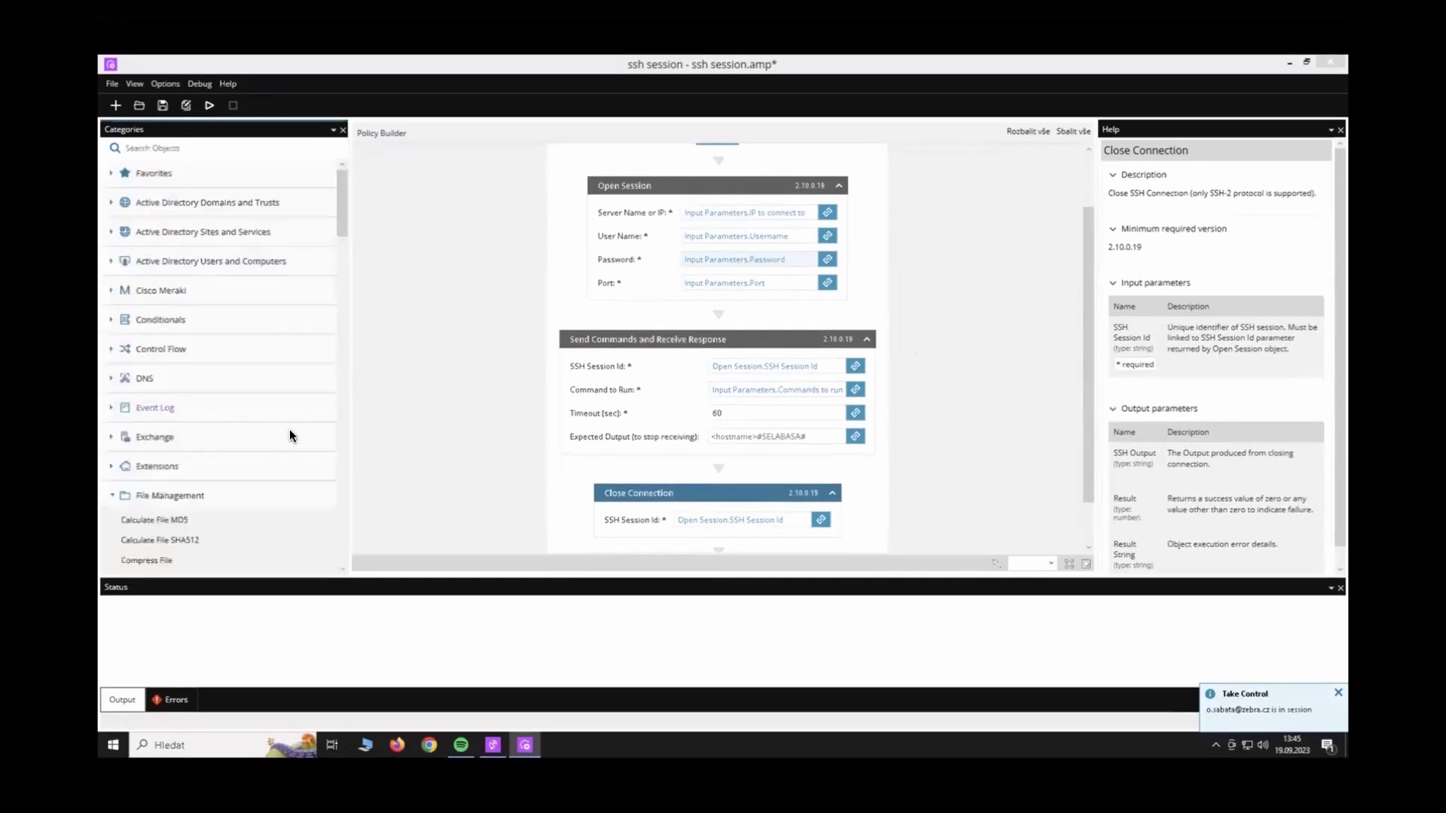
left_click(112, 494)
scroll(237, 512, "down", 7)
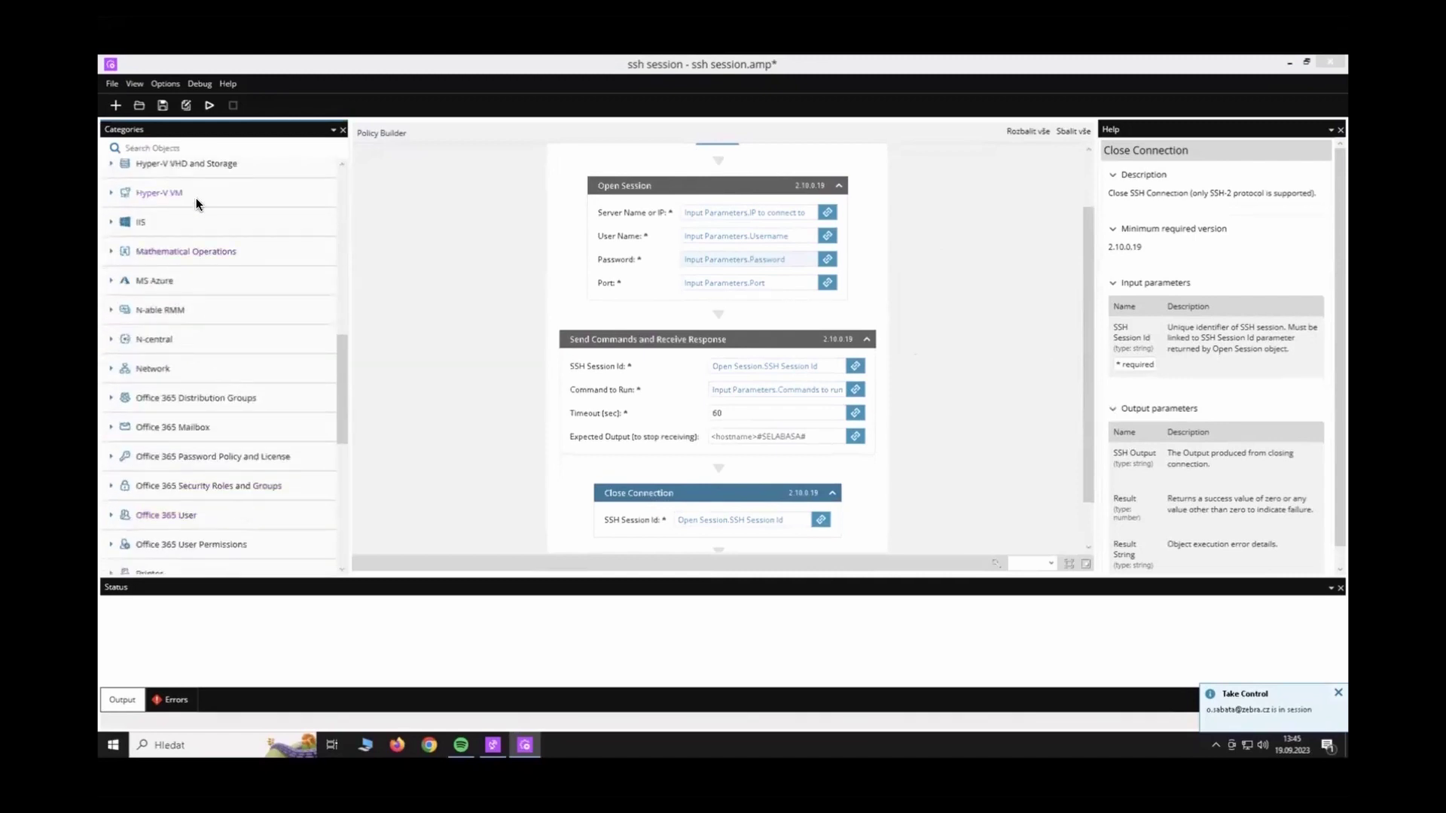
scroll(276, 383, "down", 4)
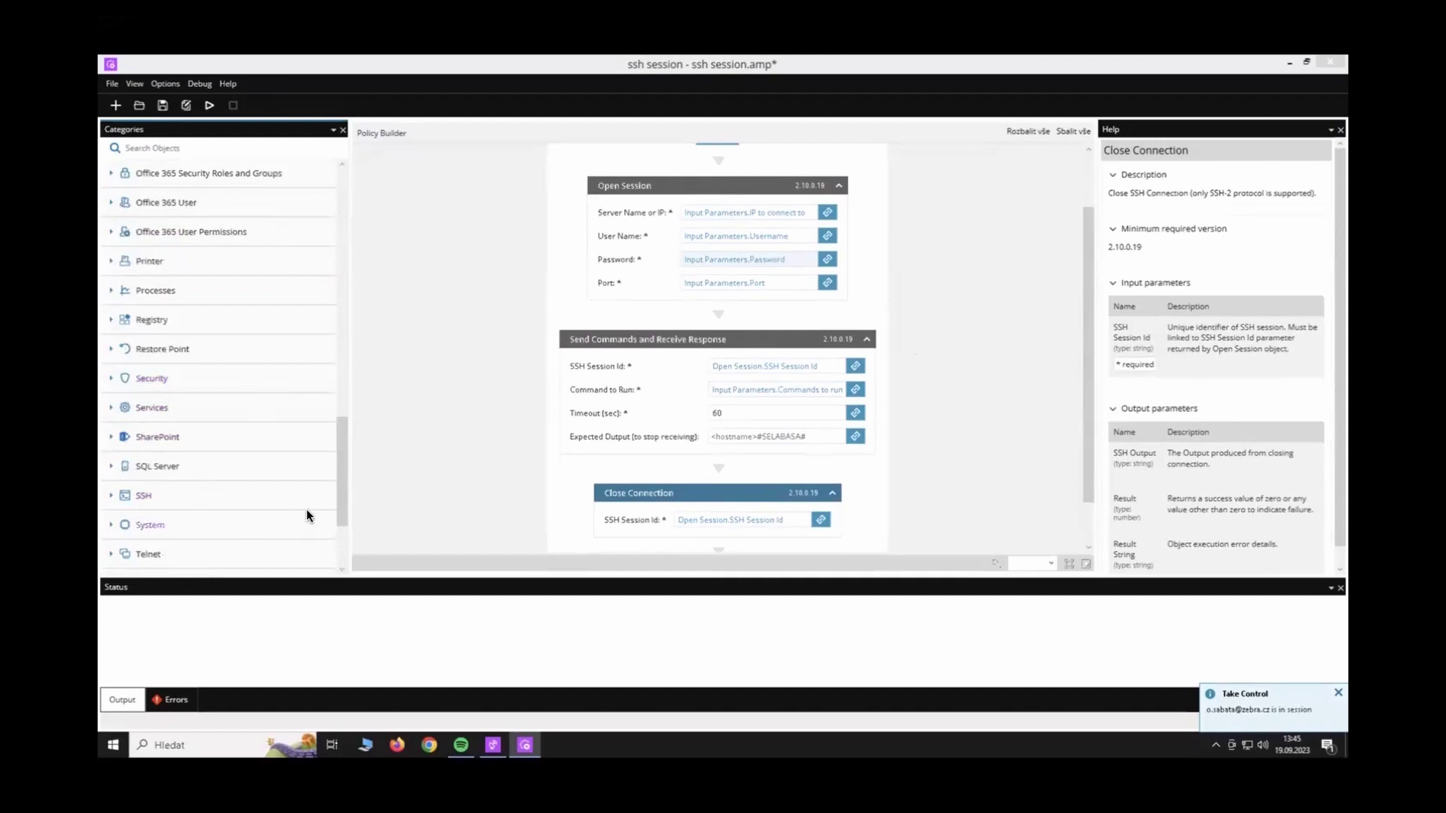
scroll(306, 509, "down", 3)
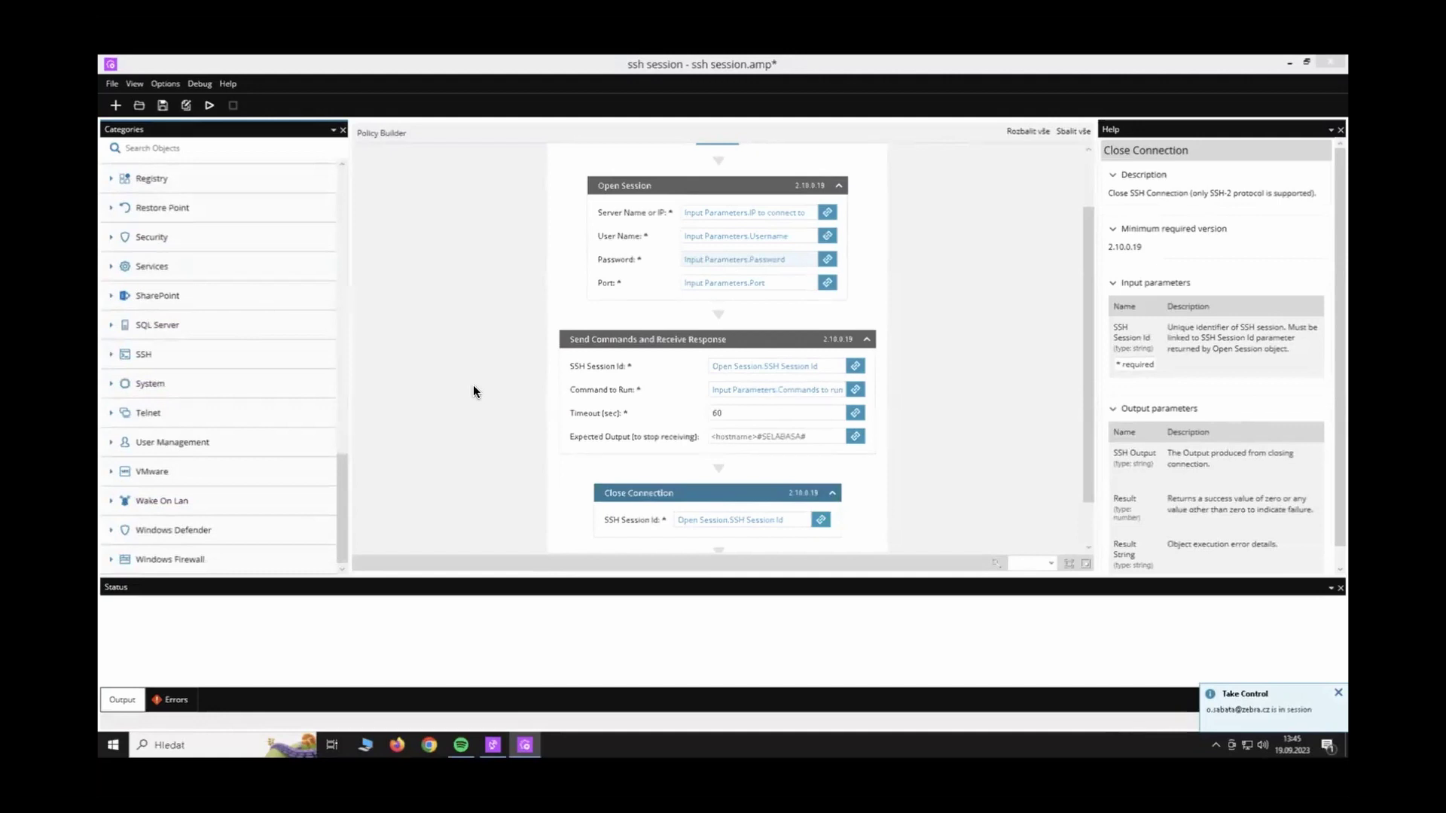
Expand the VMware category and look through its available automation objects.
left_click(147, 471)
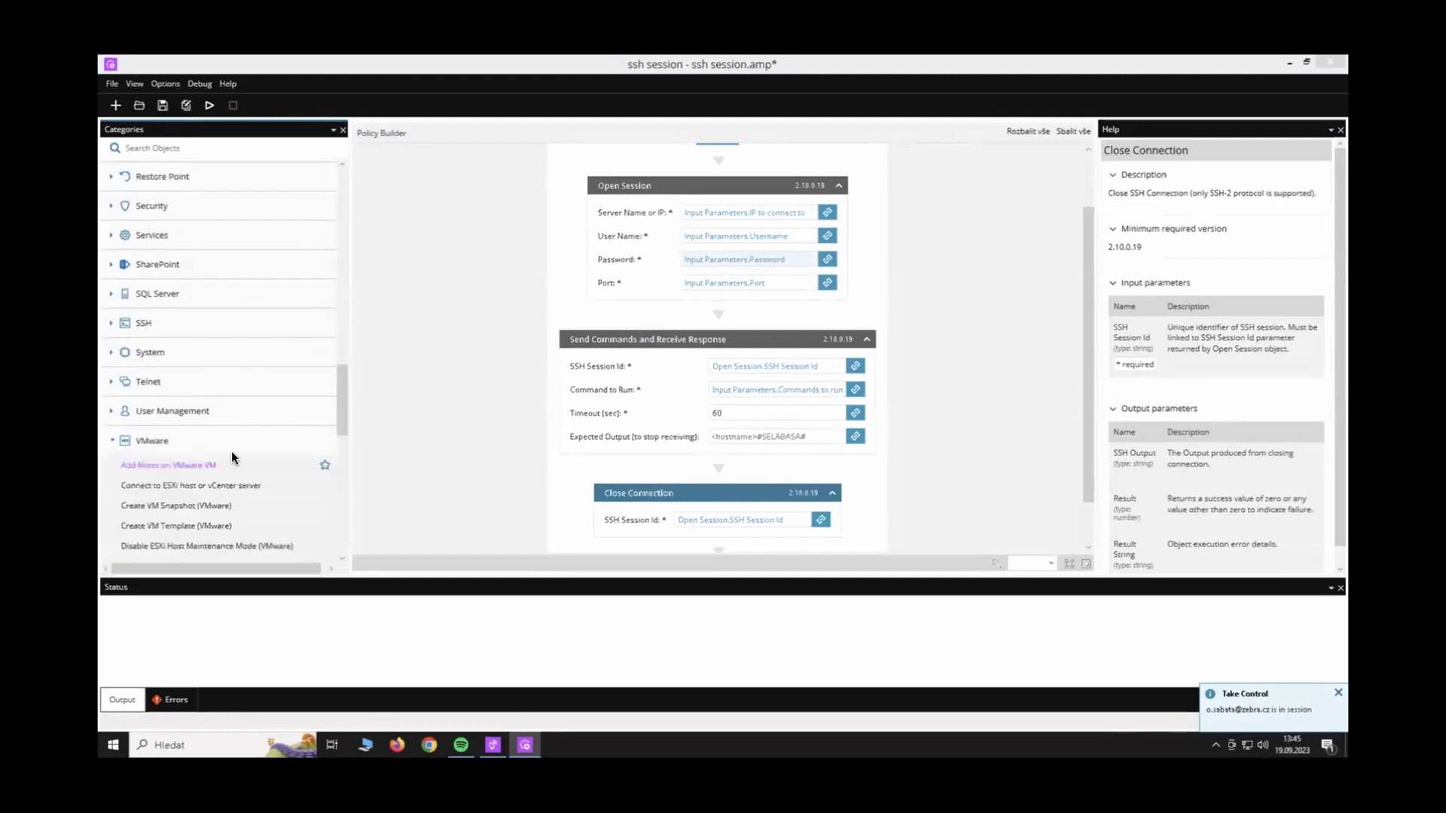
scroll(243, 460, "down", 5)
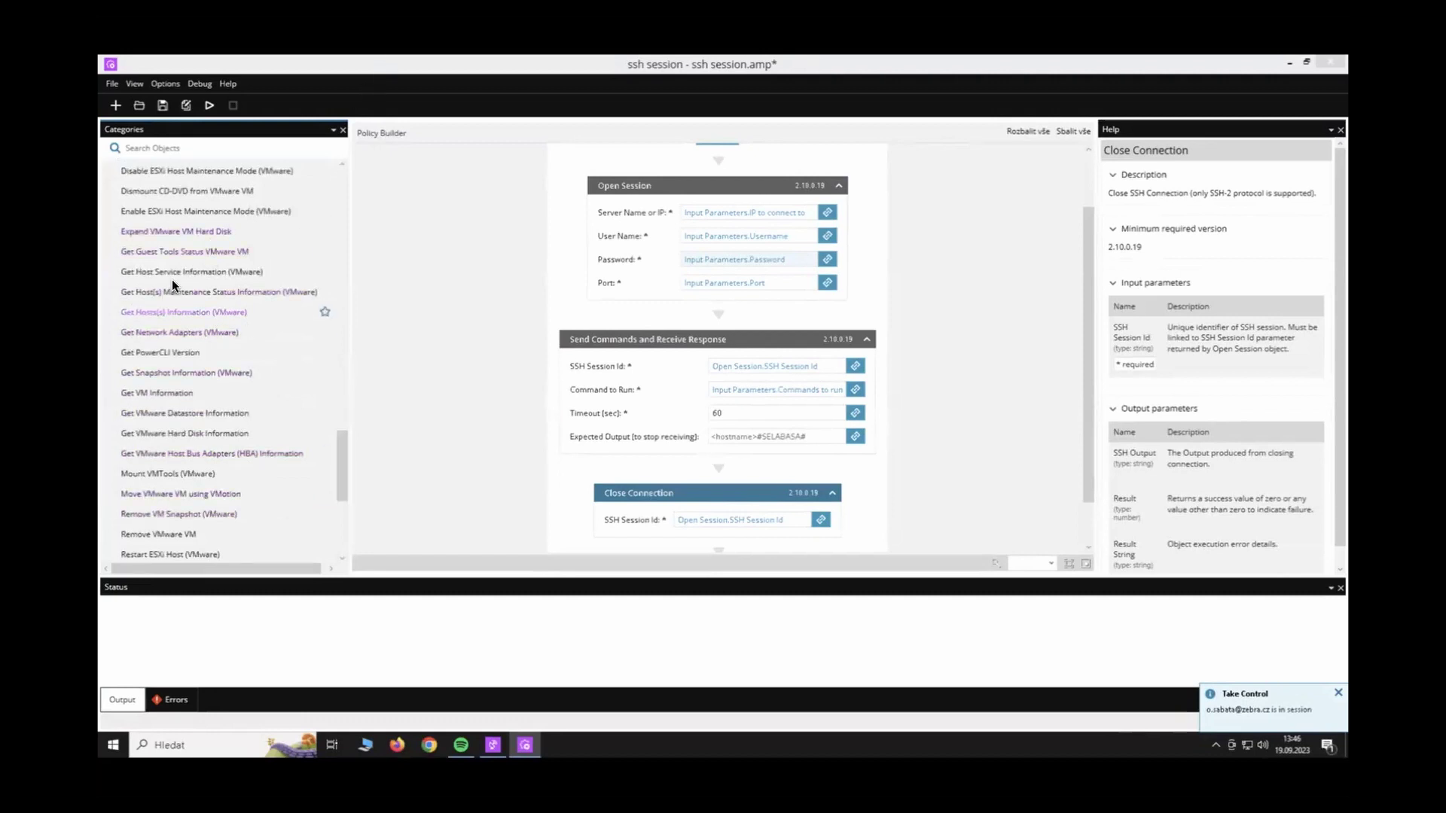
scroll(199, 374, "down", 2)
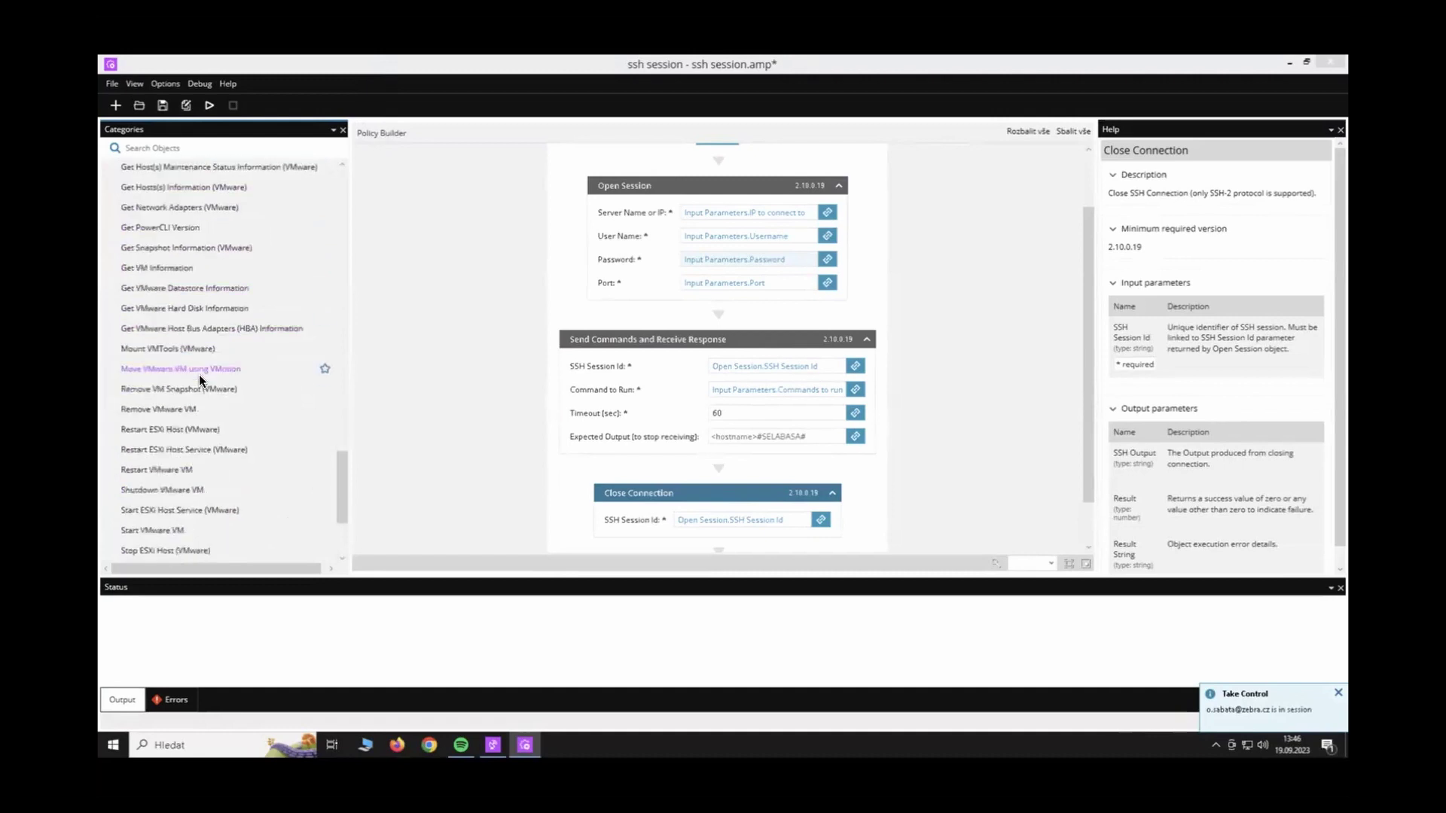